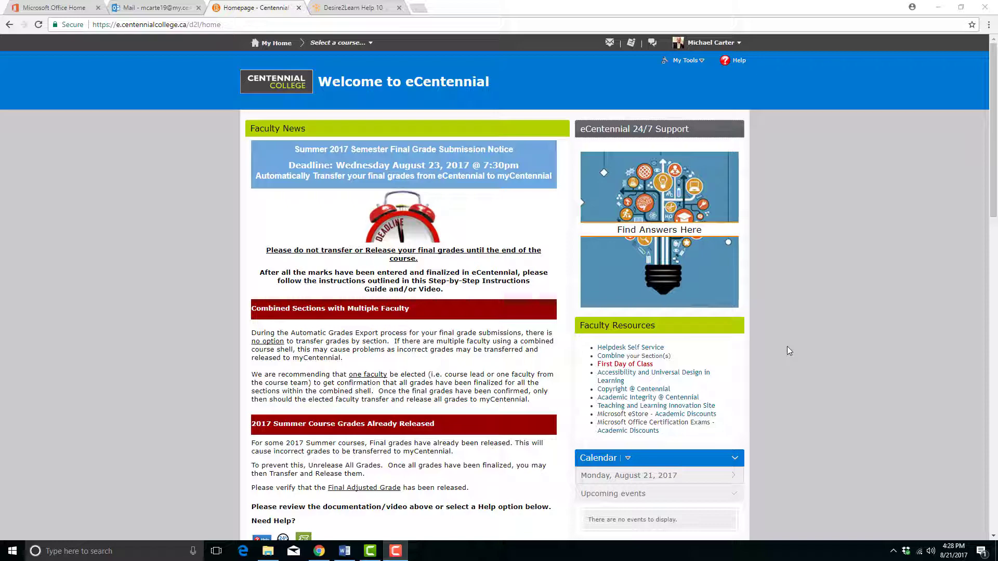
Step: Look through the homepage's Faculty News and News announcements
{"action": "scroll", "coordinate": [782, 214], "scroll_direction": "down", "scroll_amount": 2}
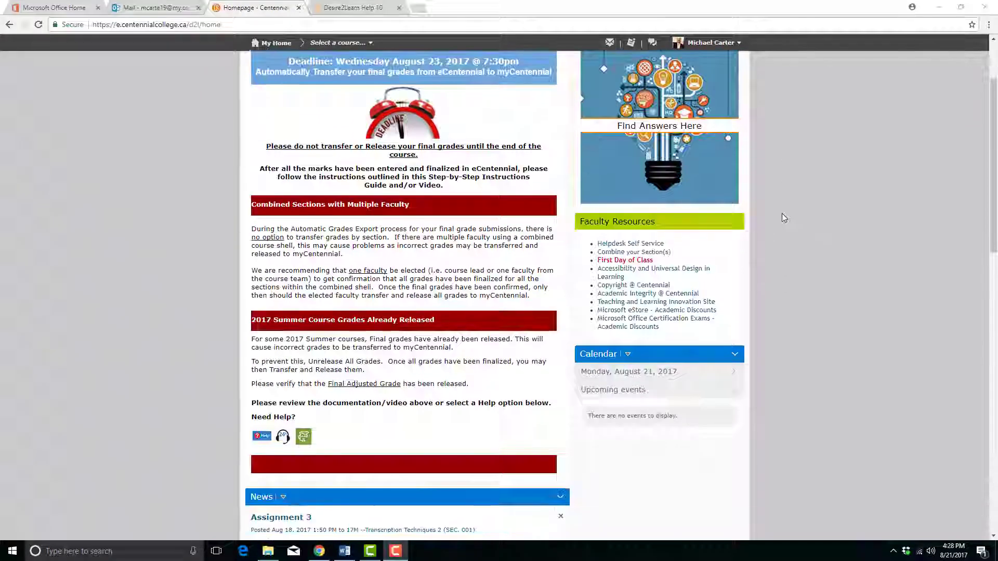
{"action": "scroll", "coordinate": [784, 217], "scroll_direction": "down", "scroll_amount": 6}
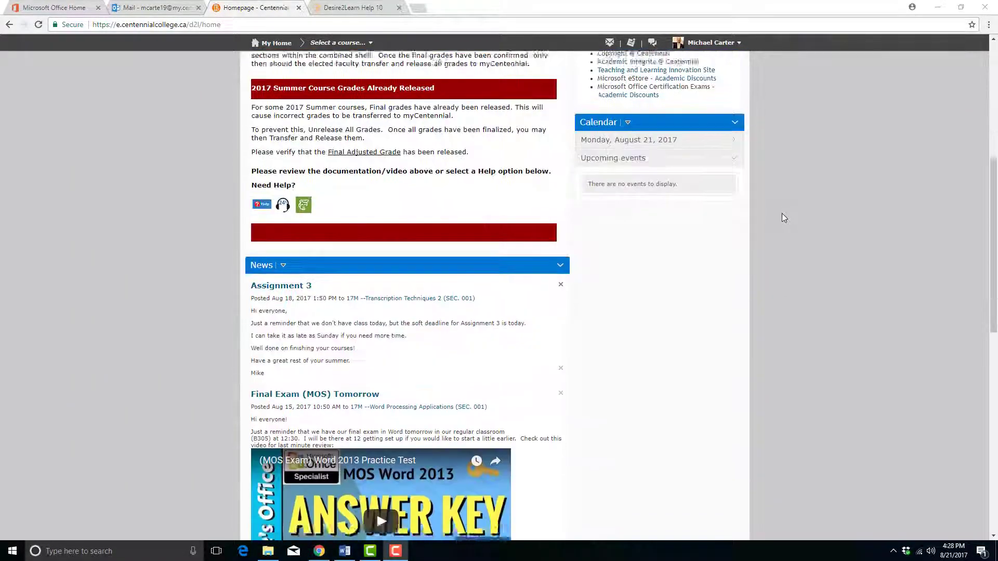
{"action": "scroll", "coordinate": [781, 213], "scroll_direction": "up", "scroll_amount": 1}
{"action": "scroll", "coordinate": [782, 214], "scroll_direction": "down", "scroll_amount": 1}
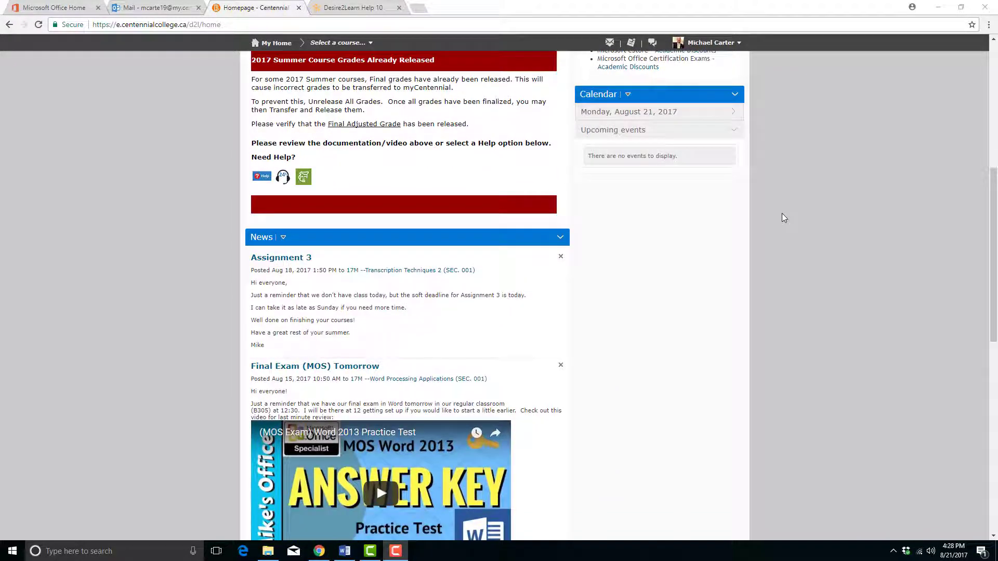
{"action": "scroll", "coordinate": [784, 217], "scroll_direction": "up", "scroll_amount": 7}
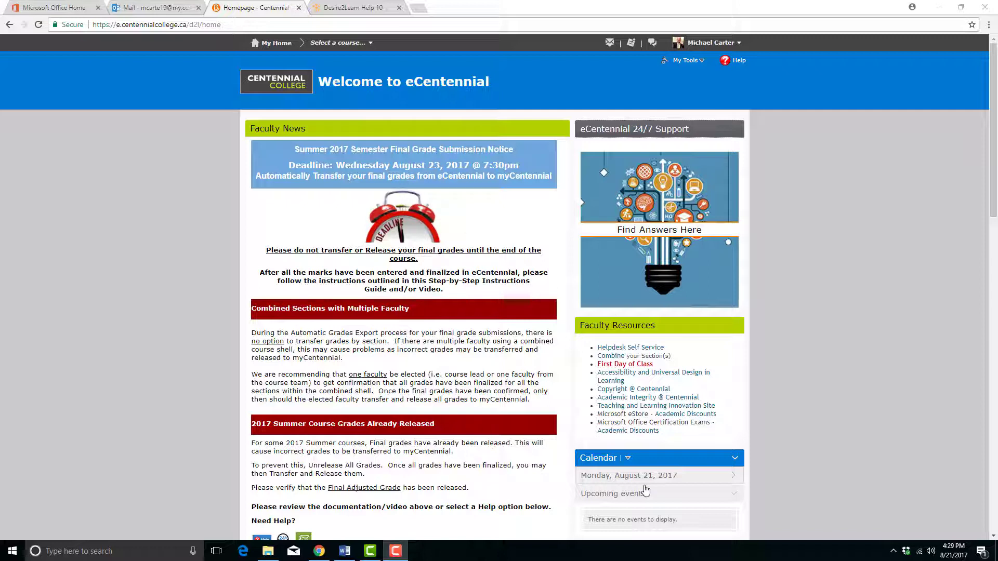
Step: View the full calendar from the homepage's Calendar section and return to the homepage
{"action": "scroll", "coordinate": [645, 479], "scroll_direction": "down", "scroll_amount": 1}
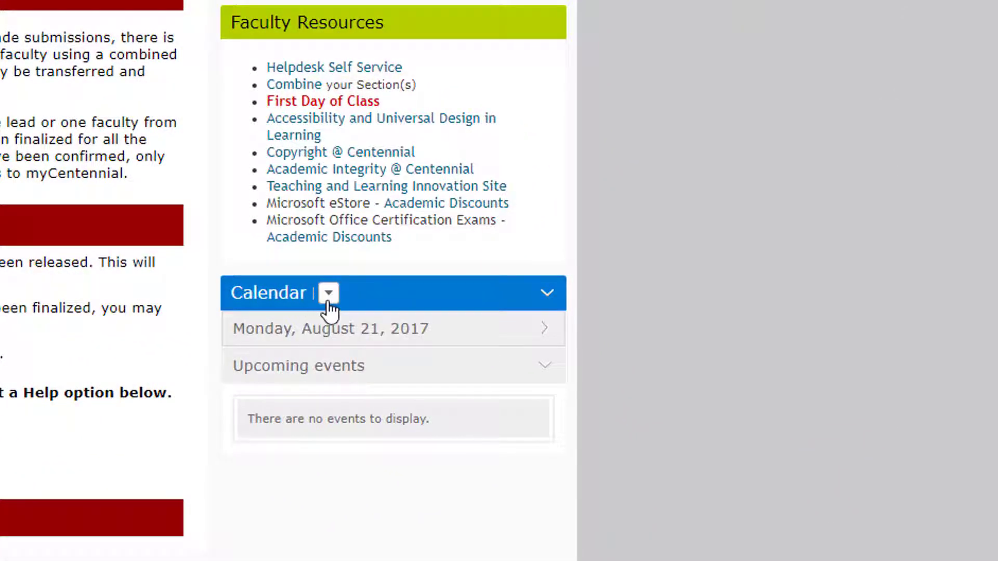
{"action": "scroll", "coordinate": [338, 403], "scroll_direction": "down", "scroll_amount": 2}
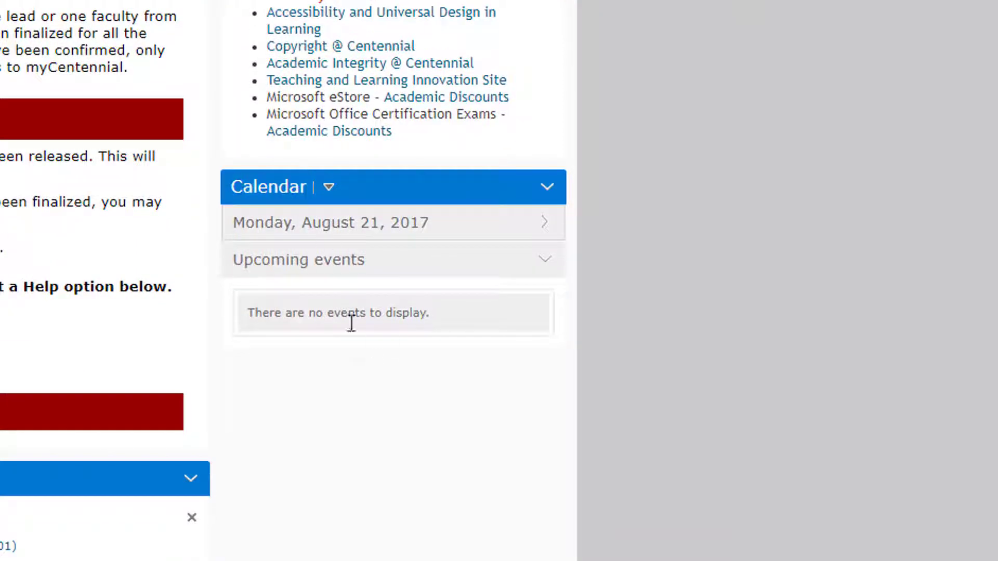
{"action": "left_click", "coordinate": [329, 188]}
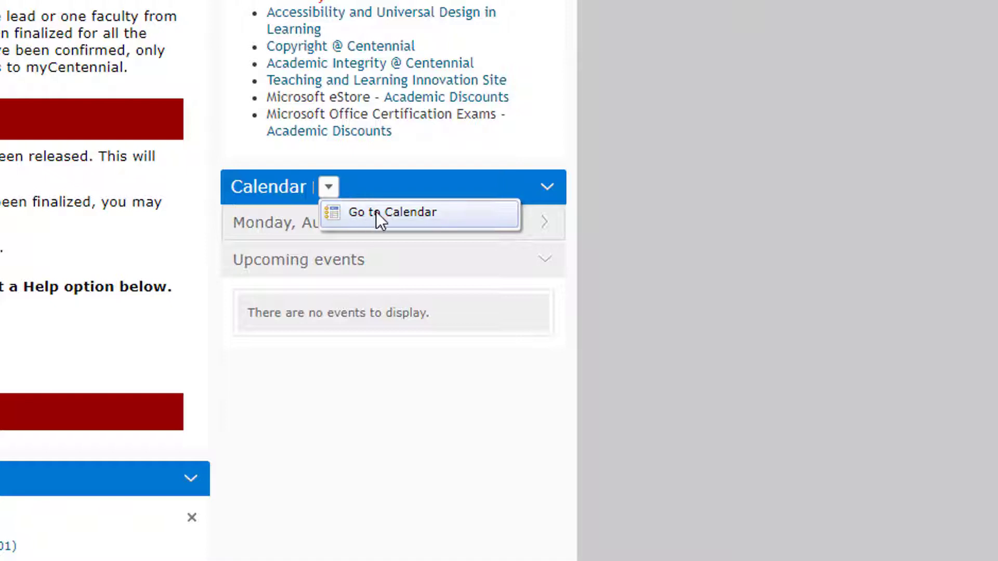
{"action": "left_click", "coordinate": [451, 217]}
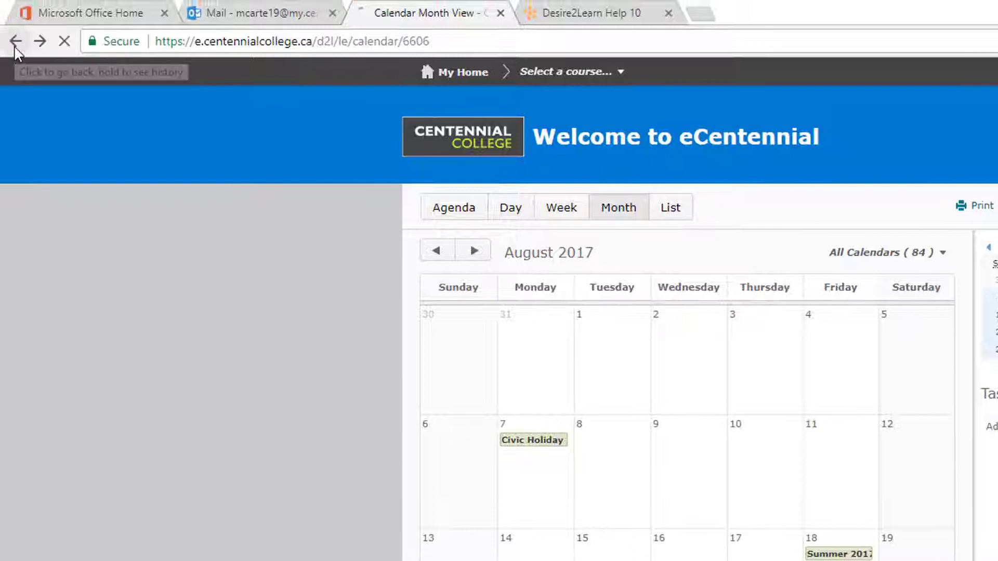
{"action": "left_click", "coordinate": [16, 41]}
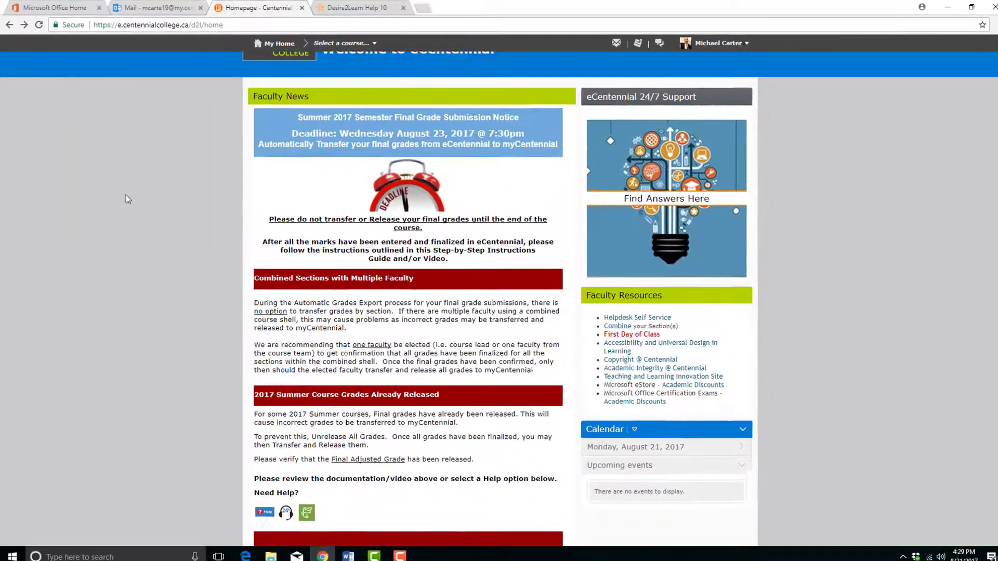
Step: Check the list of available courses in the course selector and close it
{"action": "scroll", "coordinate": [126, 195], "scroll_direction": "up", "scroll_amount": 1}
{"action": "left_click", "coordinate": [339, 43]}
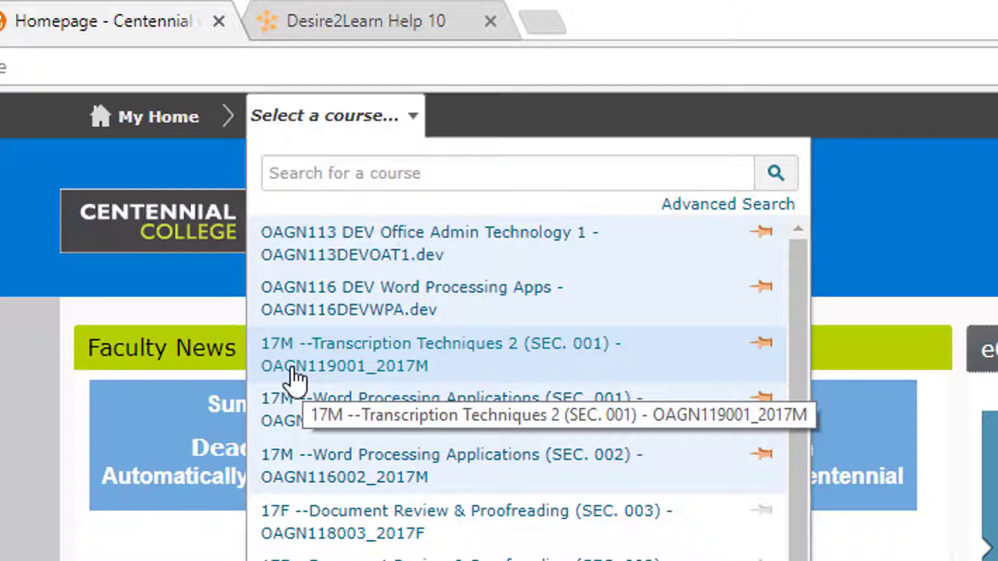
{"action": "left_click", "coordinate": [928, 260]}
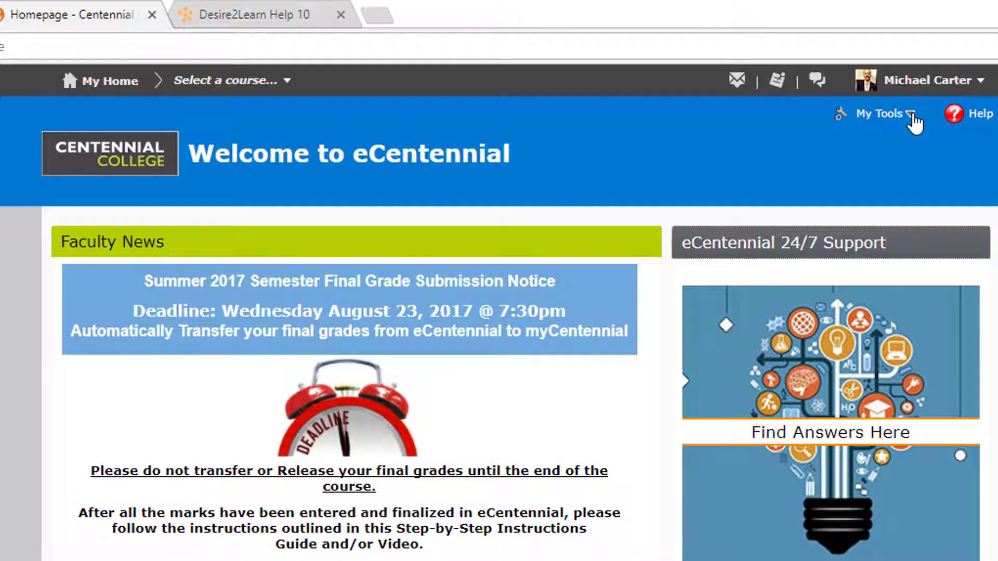
Step: Open the account's user profile page for editing
{"action": "left_click", "coordinate": [912, 119]}
{"action": "left_click", "coordinate": [980, 83]}
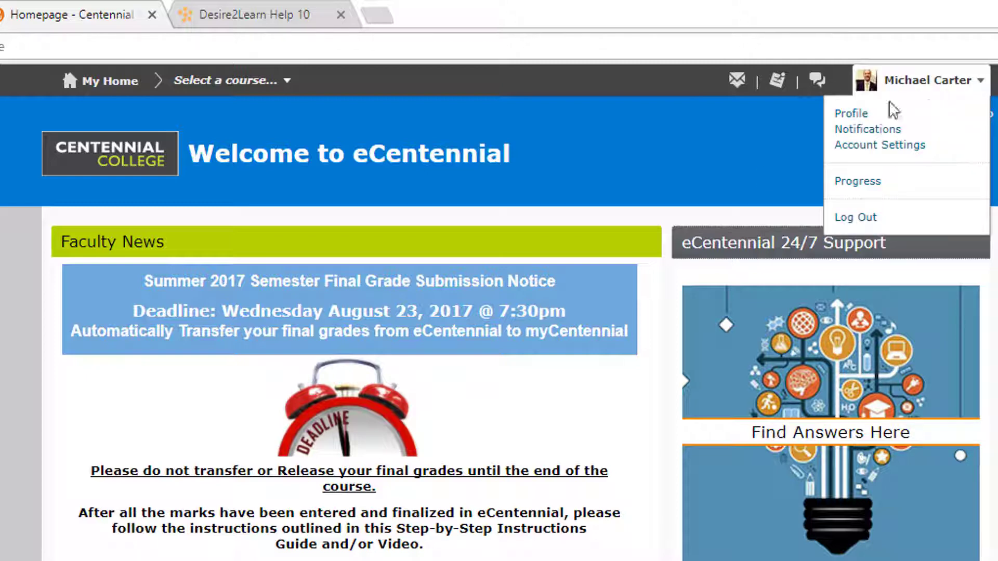
{"action": "left_click", "coordinate": [850, 115]}
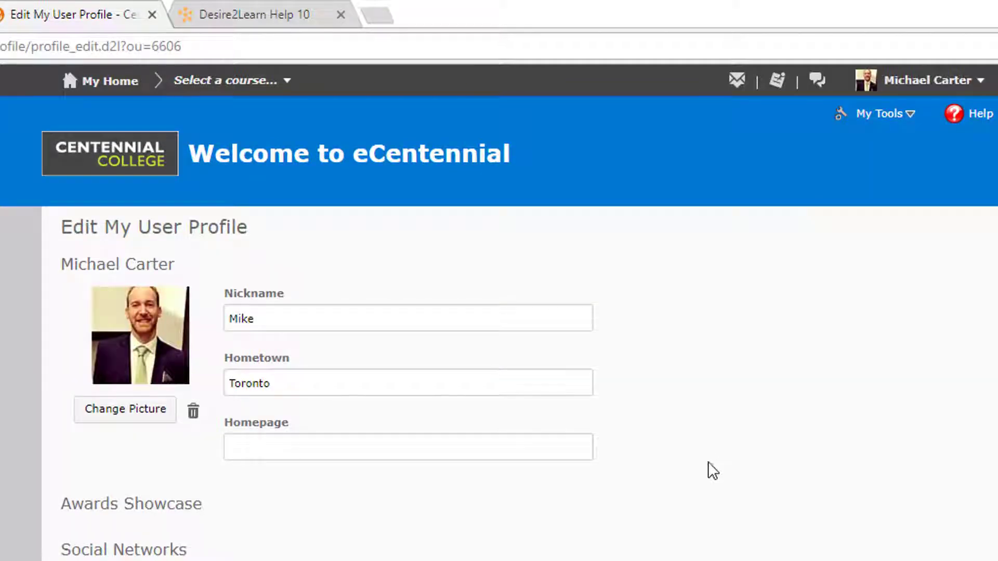
Step: Examine the user profile's contact, education and work, and personal info fields
{"action": "scroll", "coordinate": [704, 470], "scroll_direction": "down", "scroll_amount": 4}
{"action": "scroll", "coordinate": [699, 466], "scroll_direction": "down", "scroll_amount": 12}
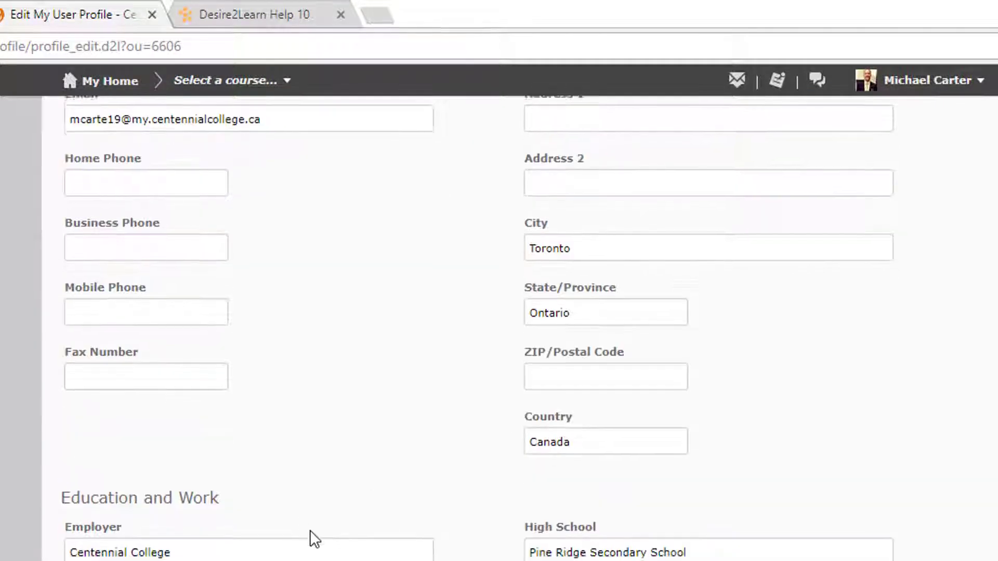
{"action": "scroll", "coordinate": [312, 531], "scroll_direction": "down", "scroll_amount": 4}
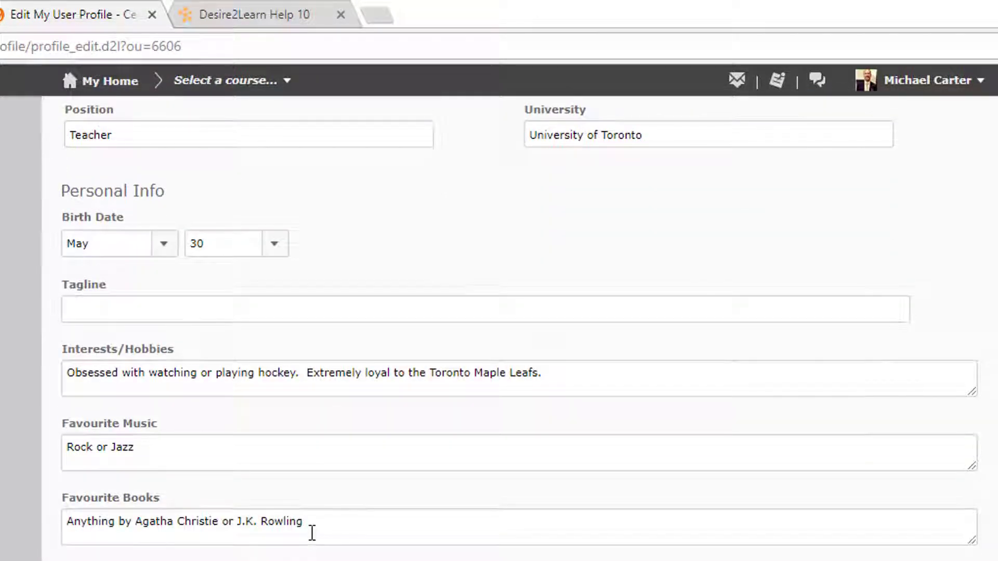
{"action": "scroll", "coordinate": [312, 531], "scroll_direction": "up", "scroll_amount": 2}
{"action": "scroll", "coordinate": [311, 532], "scroll_direction": "down", "scroll_amount": 3}
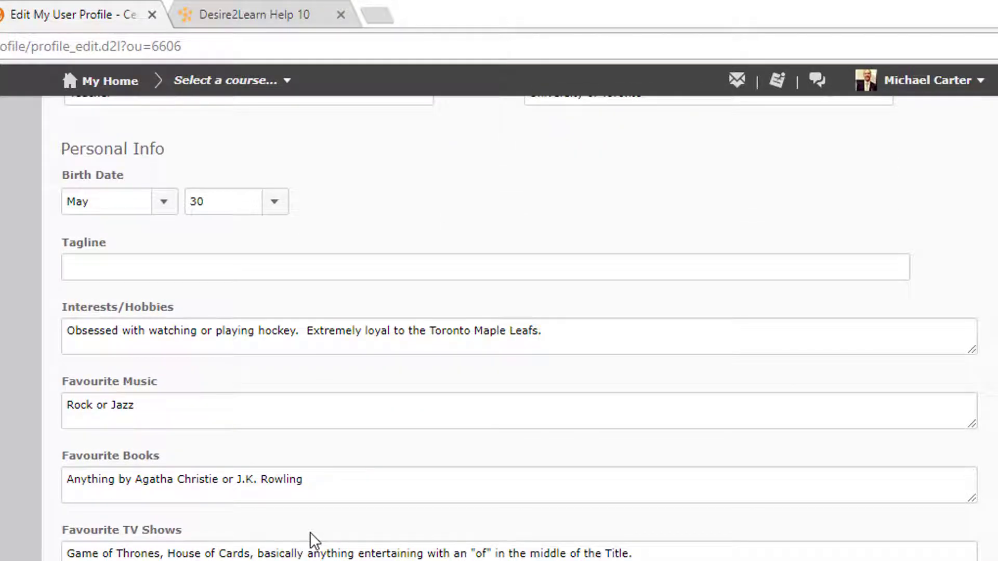
{"action": "scroll", "coordinate": [312, 539], "scroll_direction": "up", "scroll_amount": 1}
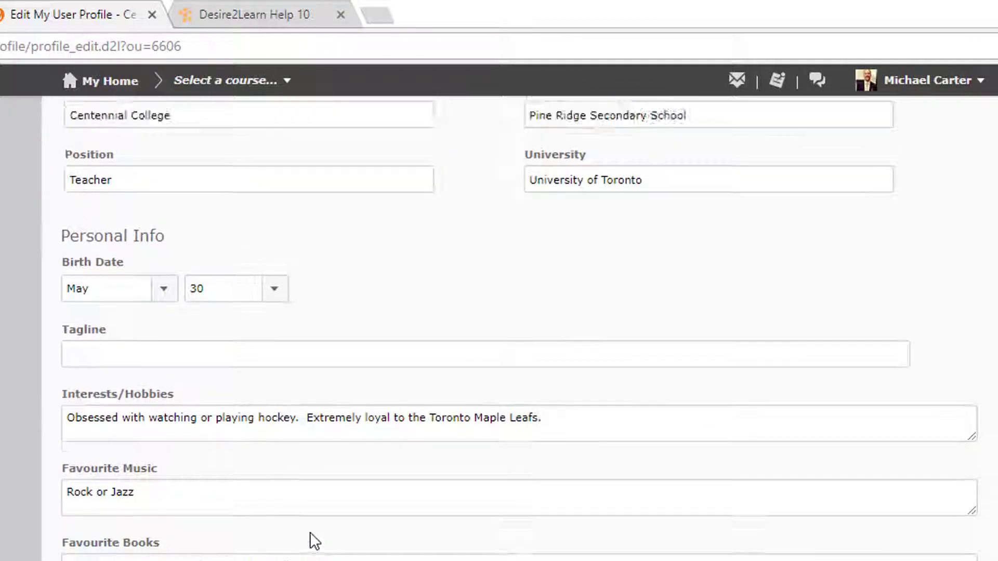
{"action": "scroll", "coordinate": [312, 539], "scroll_direction": "down", "scroll_amount": 1}
{"action": "scroll", "coordinate": [312, 539], "scroll_direction": "up", "scroll_amount": 1}
{"action": "scroll", "coordinate": [312, 540], "scroll_direction": "down", "scroll_amount": 1}
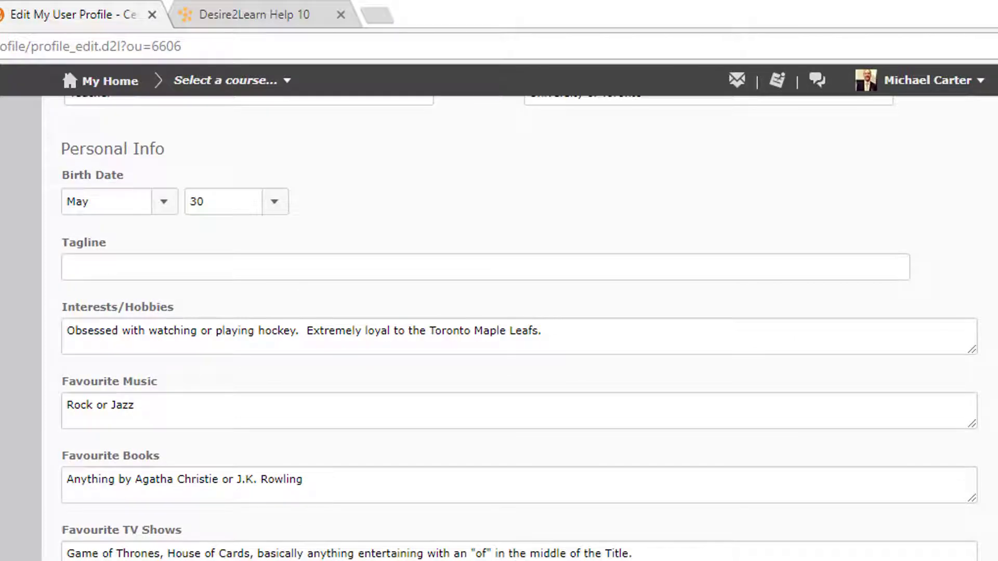
{"action": "scroll", "coordinate": [311, 555], "scroll_direction": "up", "scroll_amount": 10}
{"action": "scroll", "coordinate": [332, 245], "scroll_direction": "up", "scroll_amount": 7}
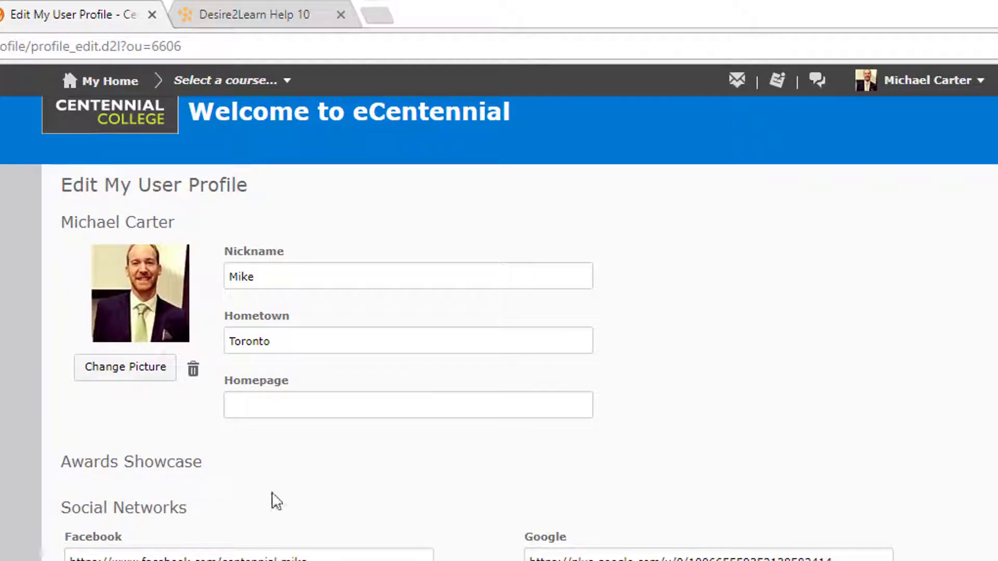
Step: Reopen the user profile page and check the update and discussion alerts
{"action": "left_click", "coordinate": [980, 81]}
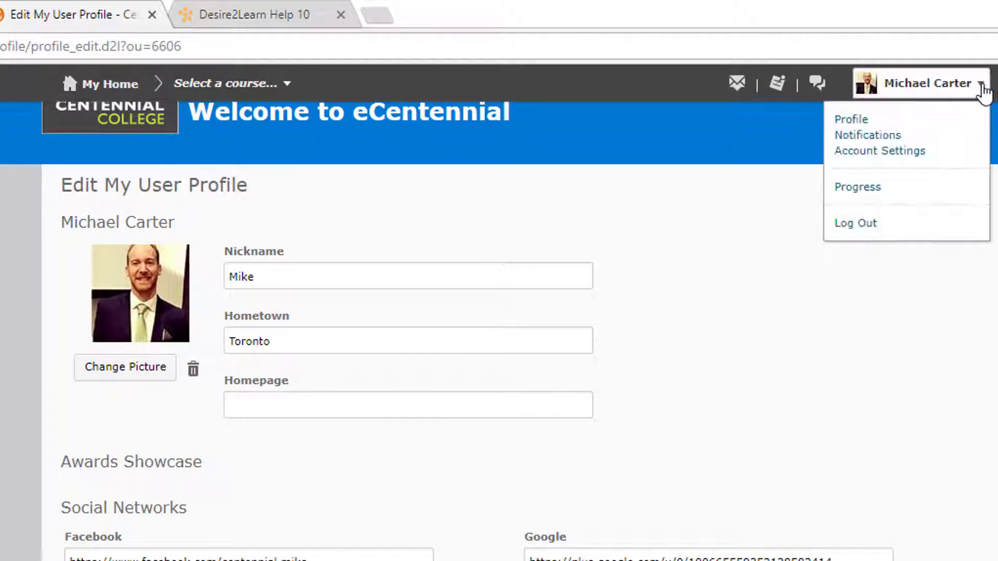
{"action": "left_click", "coordinate": [858, 121]}
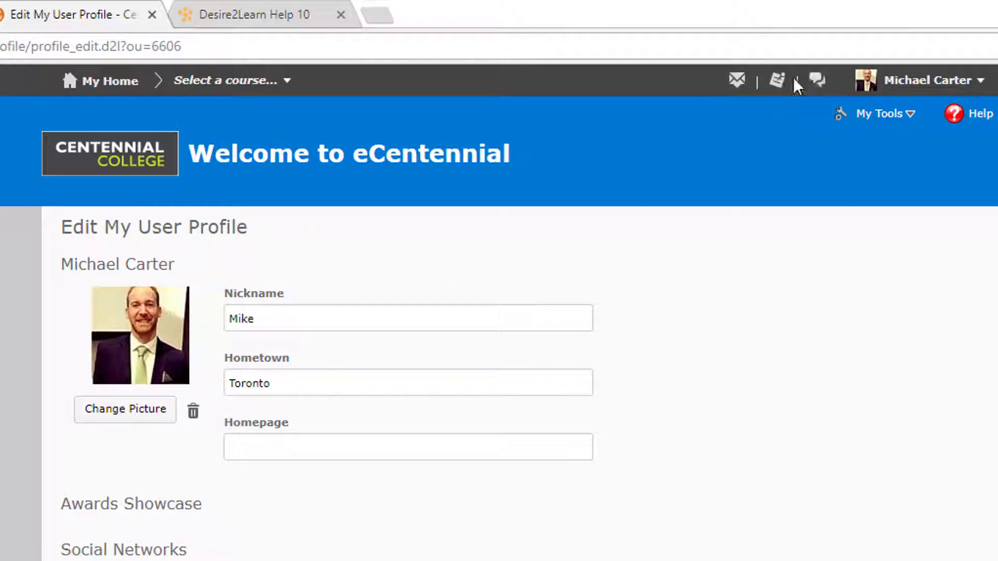
{"action": "left_click", "coordinate": [778, 82]}
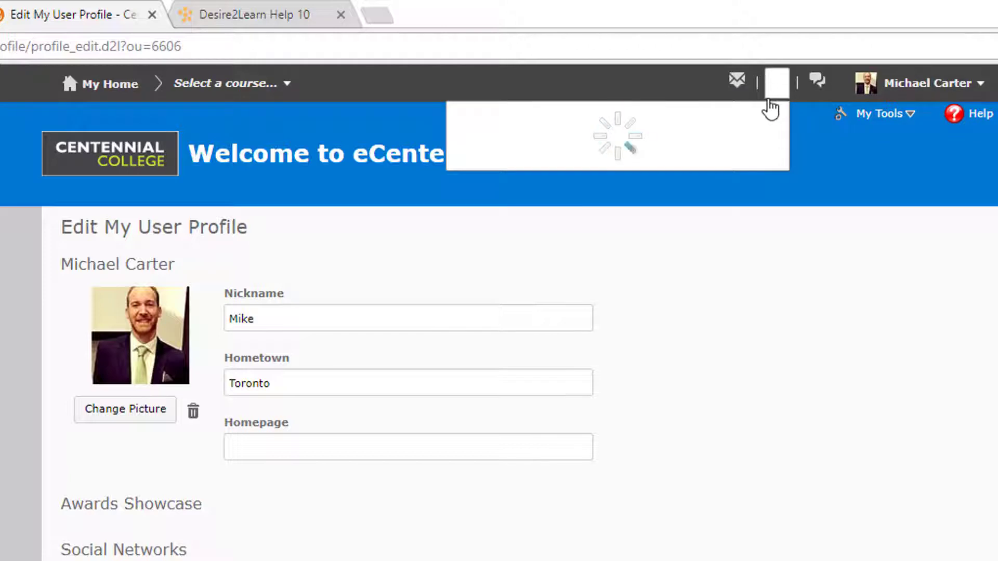
{"action": "left_click", "coordinate": [820, 83]}
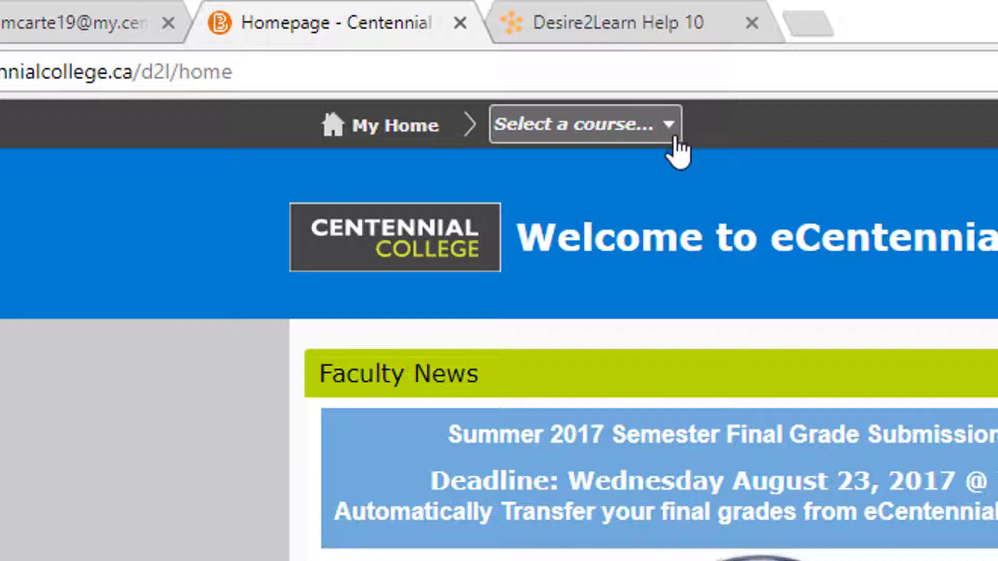
Step: Open the 15F Transcription Techniques 1 (SEC. 003) course from the course list and go to its Content
{"action": "left_click", "coordinate": [670, 130]}
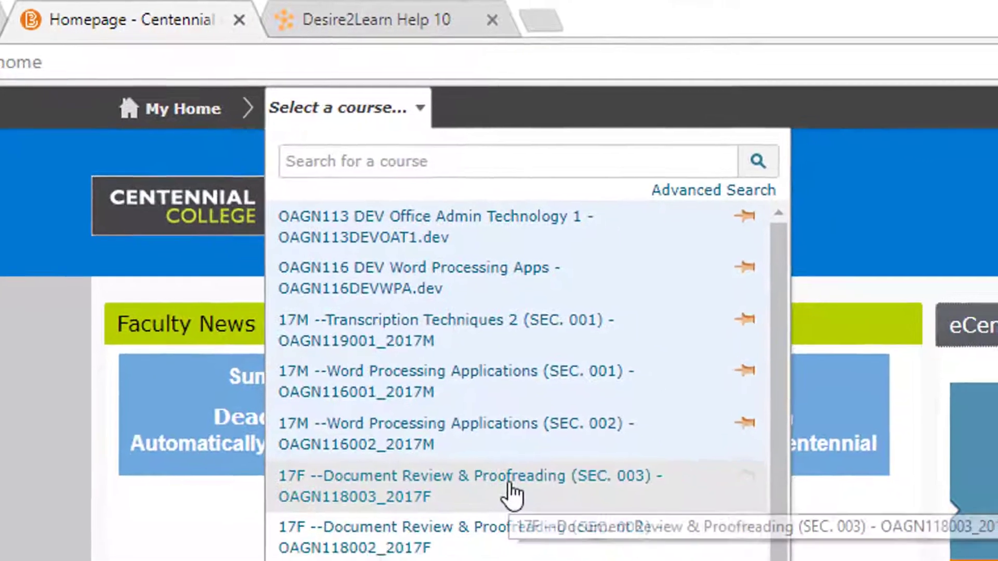
{"action": "left_click", "coordinate": [586, 554]}
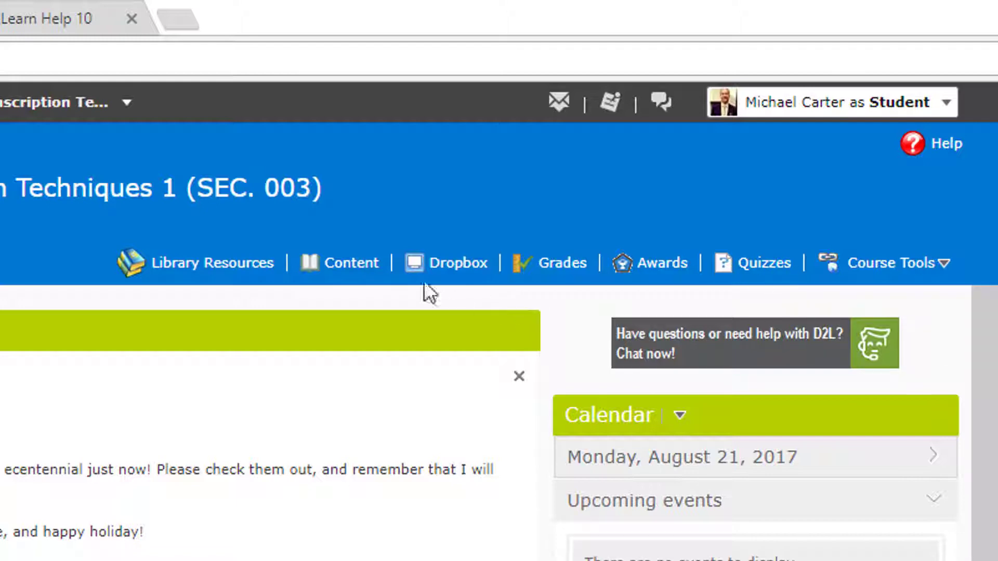
{"action": "left_click", "coordinate": [368, 281]}
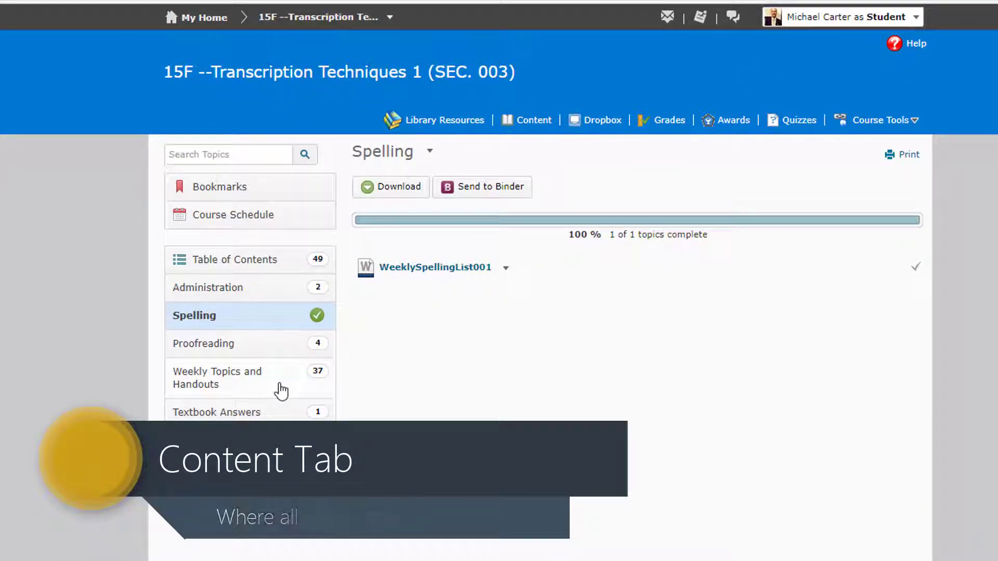
Step: Download the OAGN_118 PDF from the course's Administration module and open it
{"action": "left_click", "coordinate": [289, 287]}
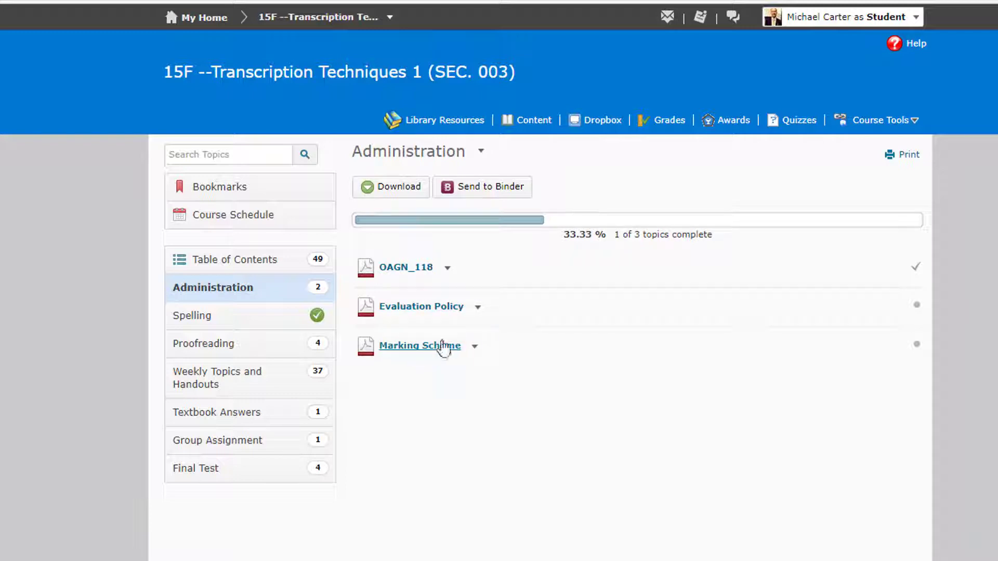
{"action": "left_click", "coordinate": [447, 268]}
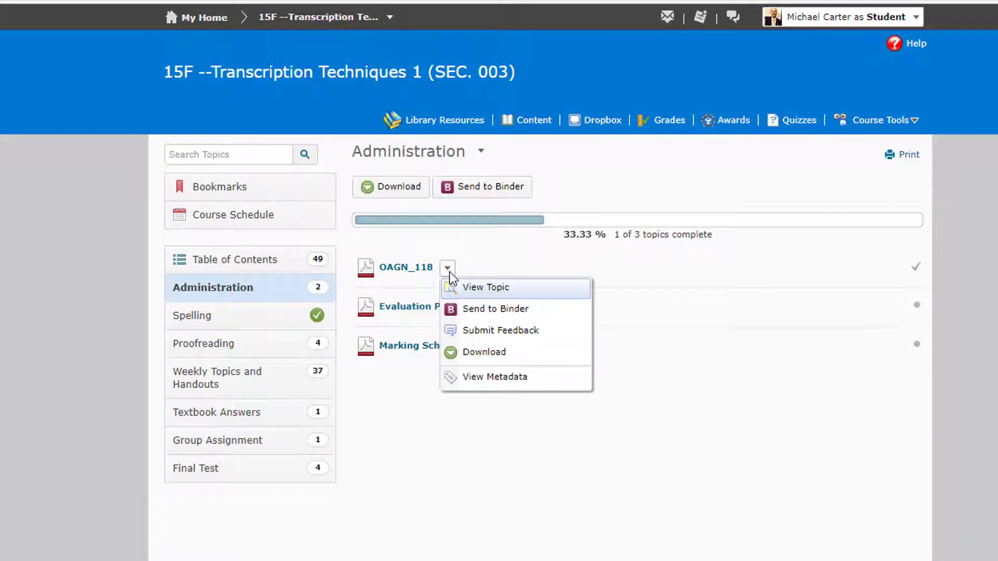
{"action": "left_click", "coordinate": [492, 357]}
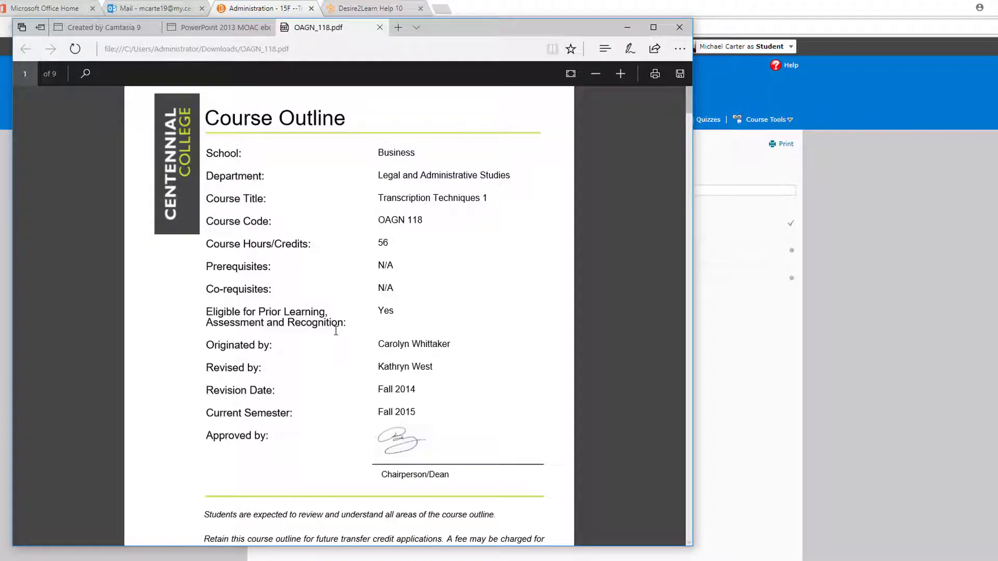
Step: Examine the weekly Topical Outline and the Evaluation Scheme in the OAGN_118 course outline
{"action": "scroll", "coordinate": [336, 329], "scroll_direction": "down", "scroll_amount": 20}
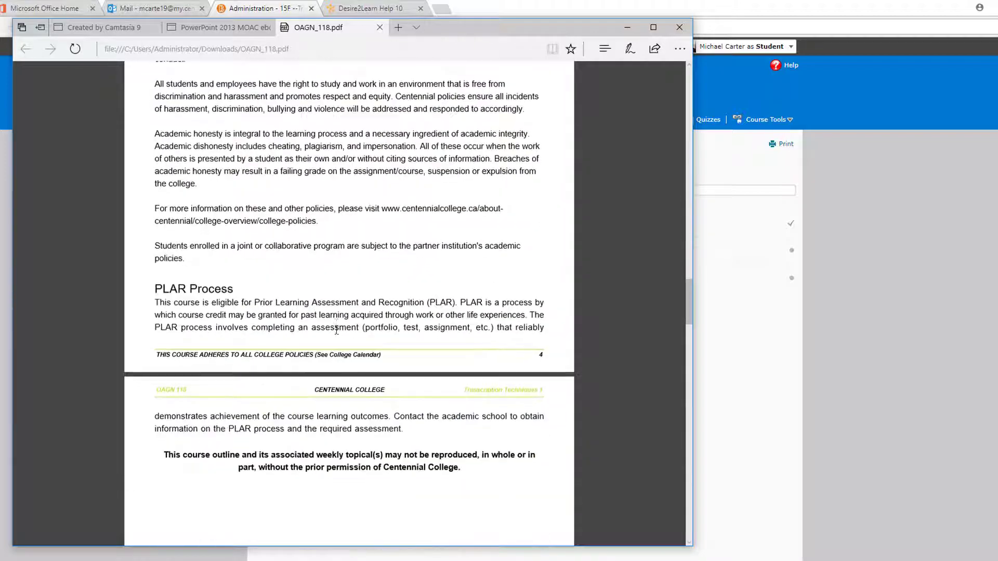
{"action": "scroll", "coordinate": [336, 330], "scroll_direction": "down", "scroll_amount": 6}
{"action": "scroll", "coordinate": [336, 330], "scroll_direction": "down", "scroll_amount": 8}
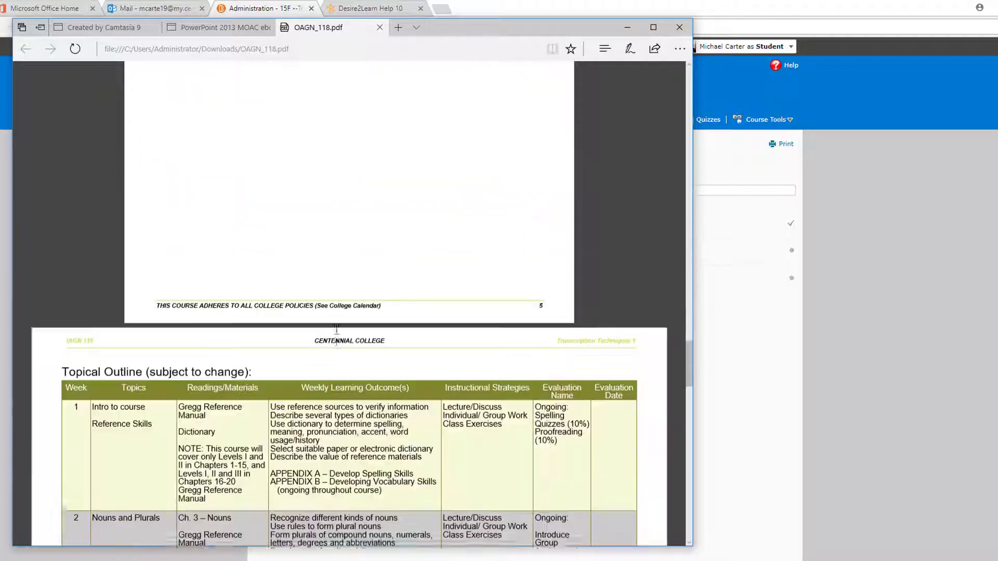
{"action": "scroll", "coordinate": [336, 330], "scroll_direction": "up", "scroll_amount": 2}
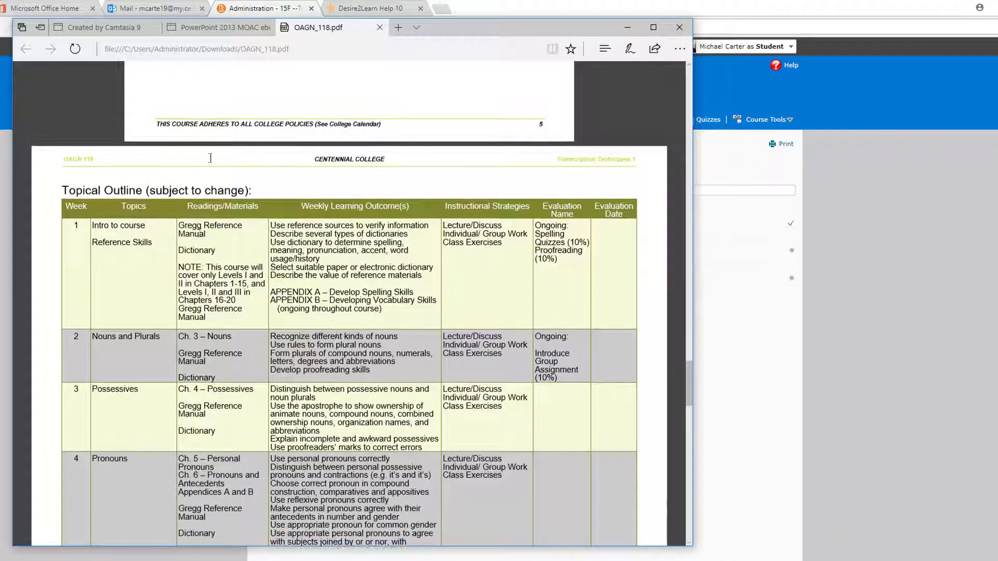
{"action": "scroll", "coordinate": [196, 278], "scroll_direction": "down", "scroll_amount": 4}
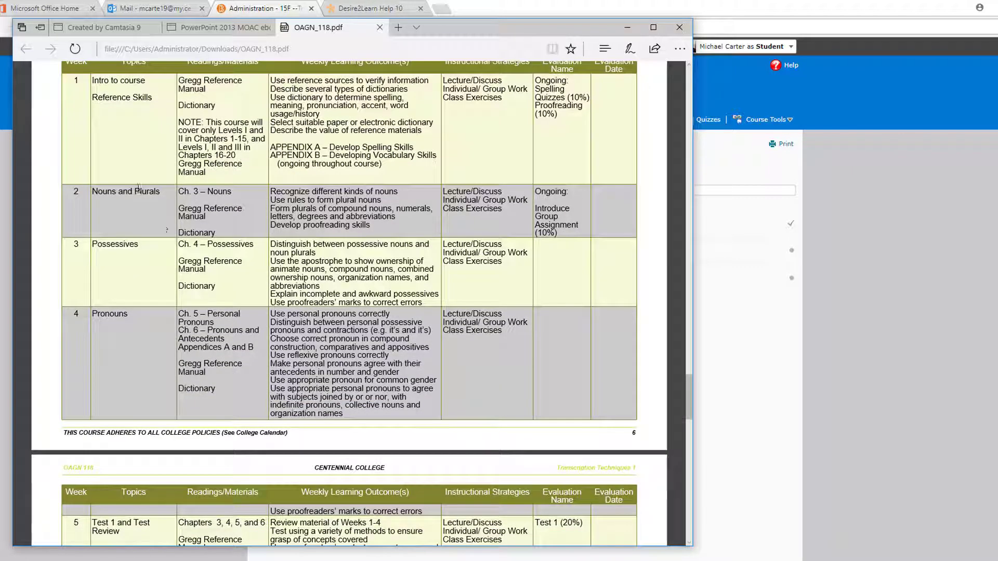
{"action": "scroll", "coordinate": [169, 230], "scroll_direction": "up", "scroll_amount": 2}
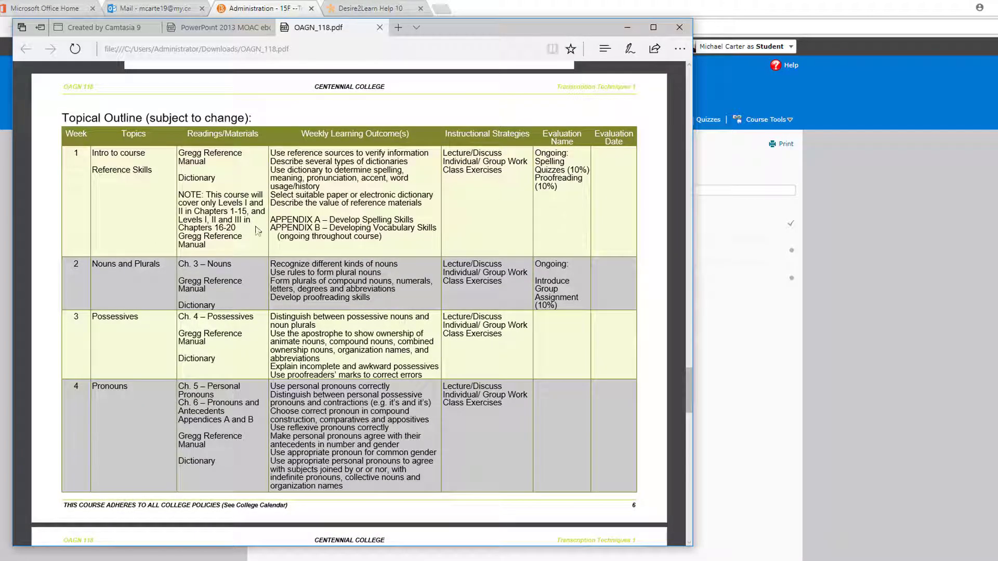
{"action": "scroll", "coordinate": [270, 223], "scroll_direction": "down", "scroll_amount": 10}
{"action": "scroll", "coordinate": [206, 451], "scroll_direction": "up", "scroll_amount": 20}
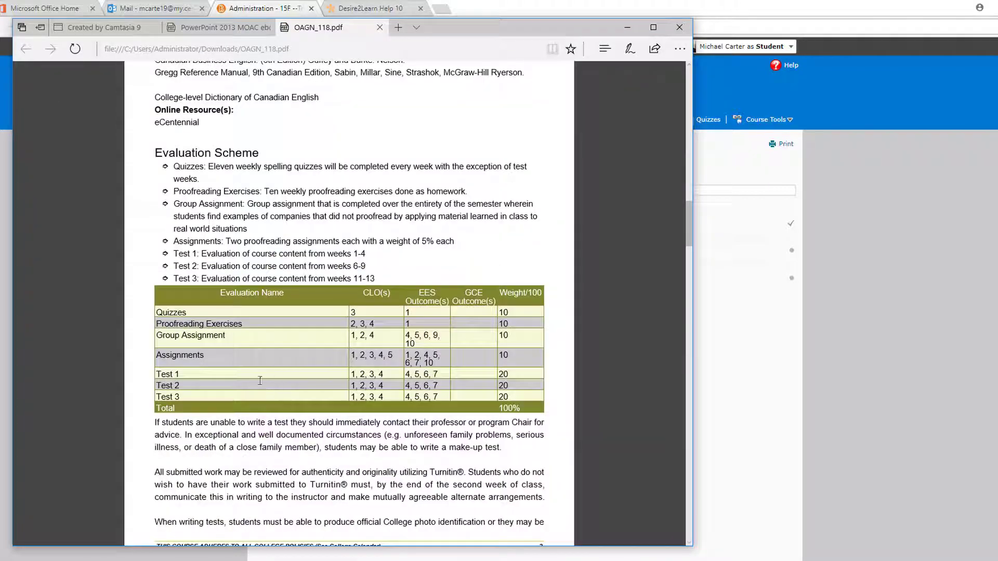
Step: Close the course outline PDF window with all its tabs and open the course's Weekly Topics and Handouts module
{"action": "left_click", "coordinate": [679, 27]}
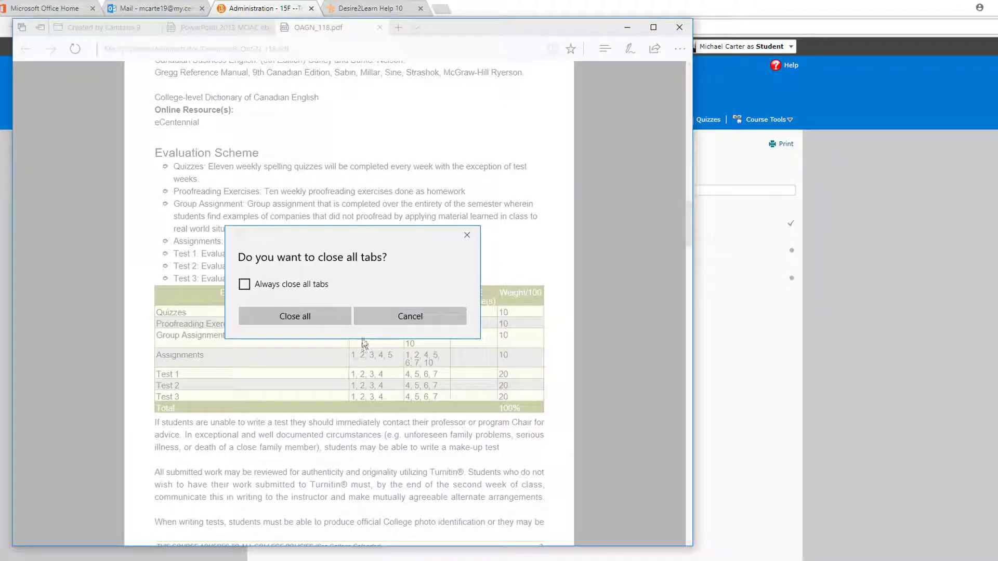
{"action": "left_click", "coordinate": [329, 323]}
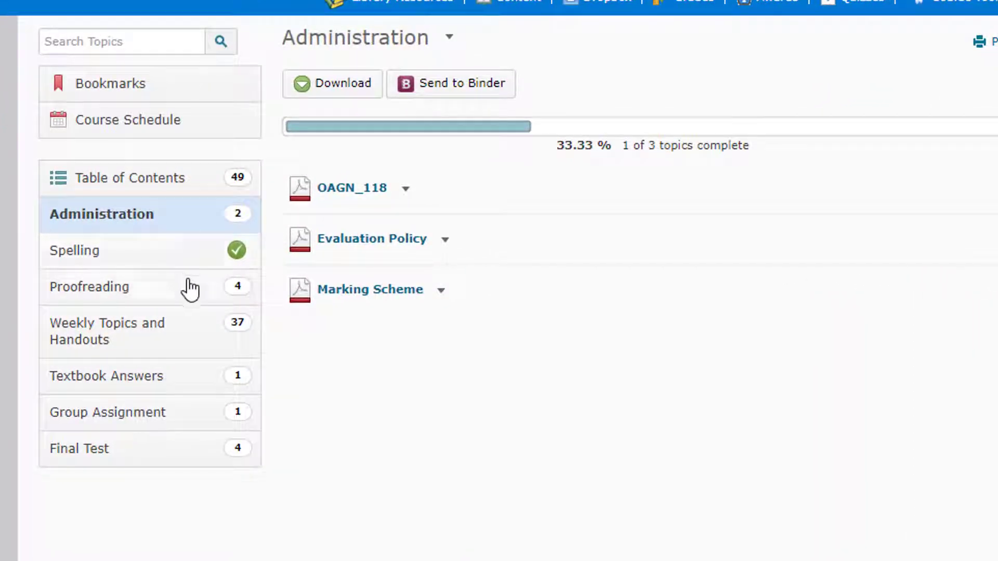
{"action": "left_click", "coordinate": [183, 352]}
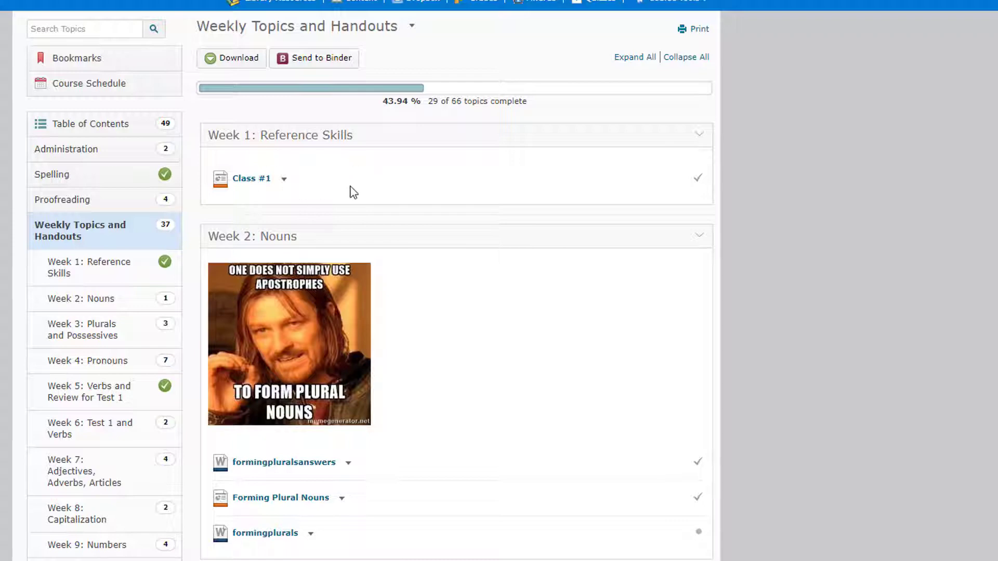
Step: Open the formingplurals handout under Week 2: Nouns, download it, and enable editing of the document in Word
{"action": "scroll", "coordinate": [366, 252], "scroll_direction": "down", "scroll_amount": 1}
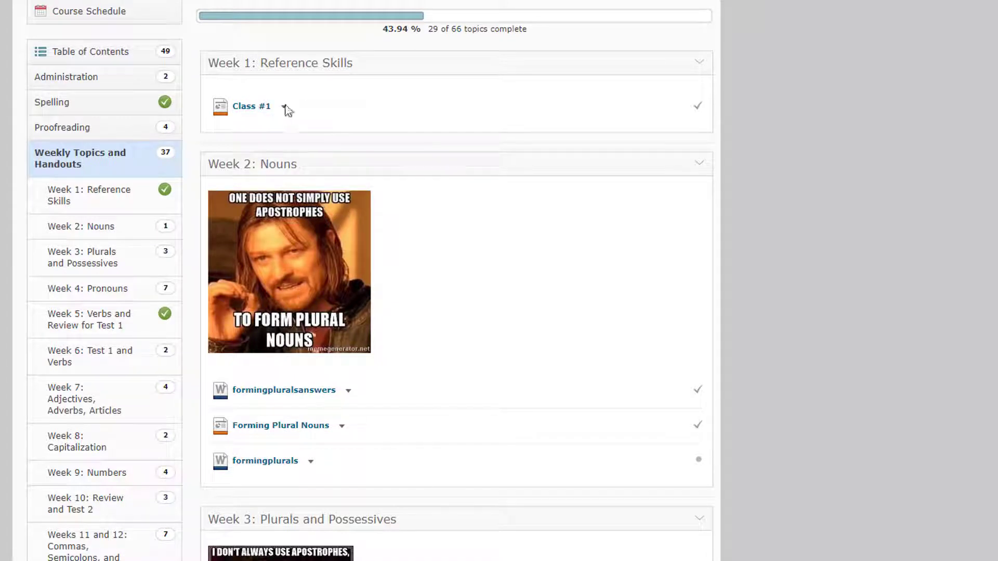
{"action": "scroll", "coordinate": [286, 472], "scroll_direction": "down", "scroll_amount": 1}
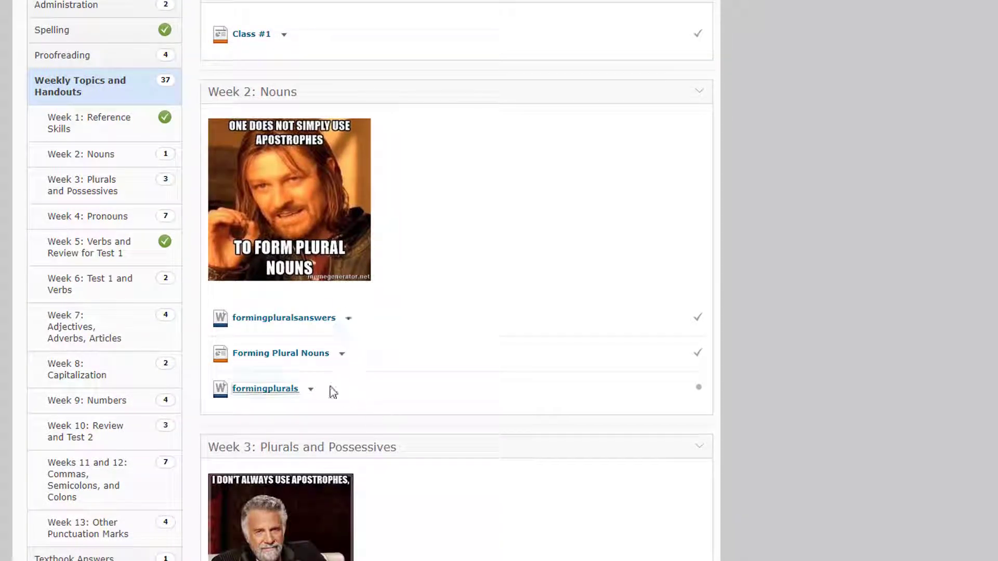
{"action": "left_click", "coordinate": [293, 389]}
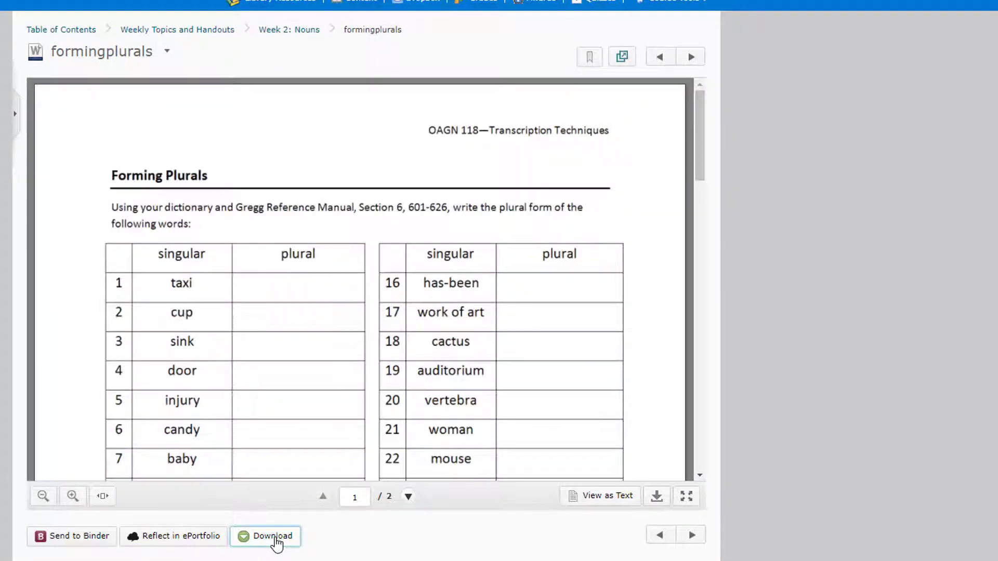
{"action": "left_click", "coordinate": [273, 536]}
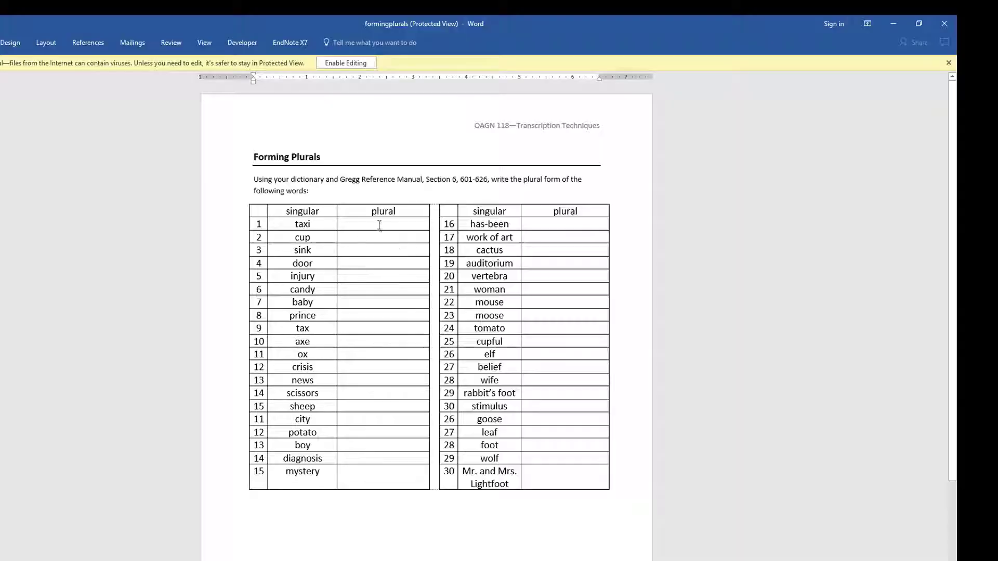
{"action": "left_click", "coordinate": [359, 63]}
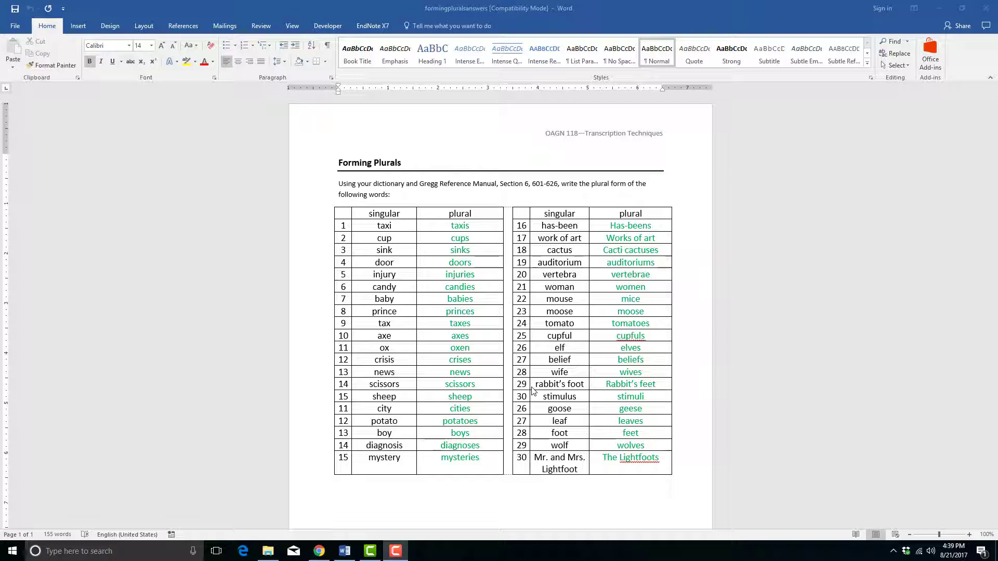
Step: Switch back to Chrome and open the Forming Plurals Worksheet folder in the course's Dropbox
{"action": "left_click", "coordinate": [319, 551]}
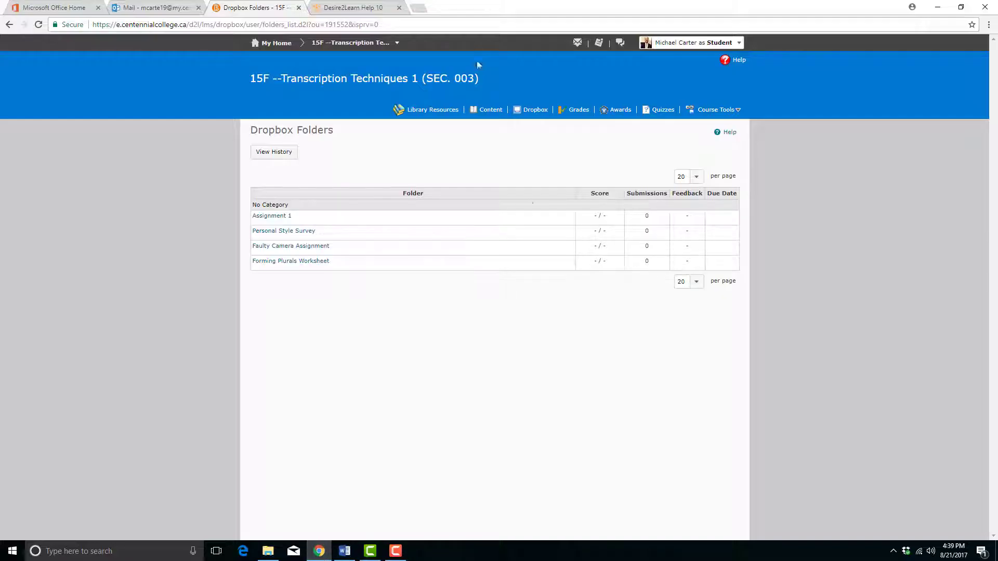
{"action": "left_click", "coordinate": [537, 113]}
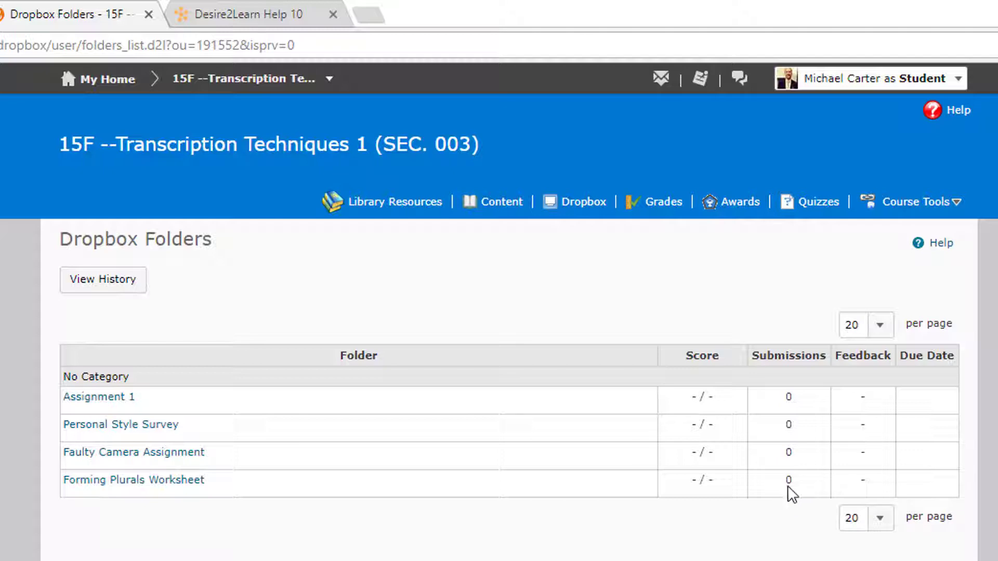
{"action": "left_click", "coordinate": [140, 479]}
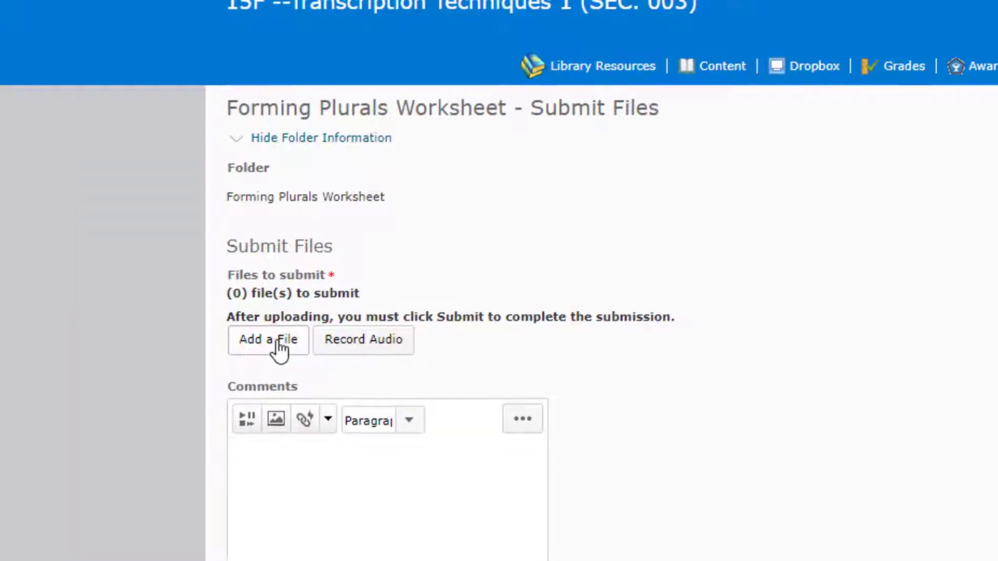
Step: Find "forming plurals" on the Desktop and add the formingplurals Word file to the worksheet submission
{"action": "left_click", "coordinate": [279, 347]}
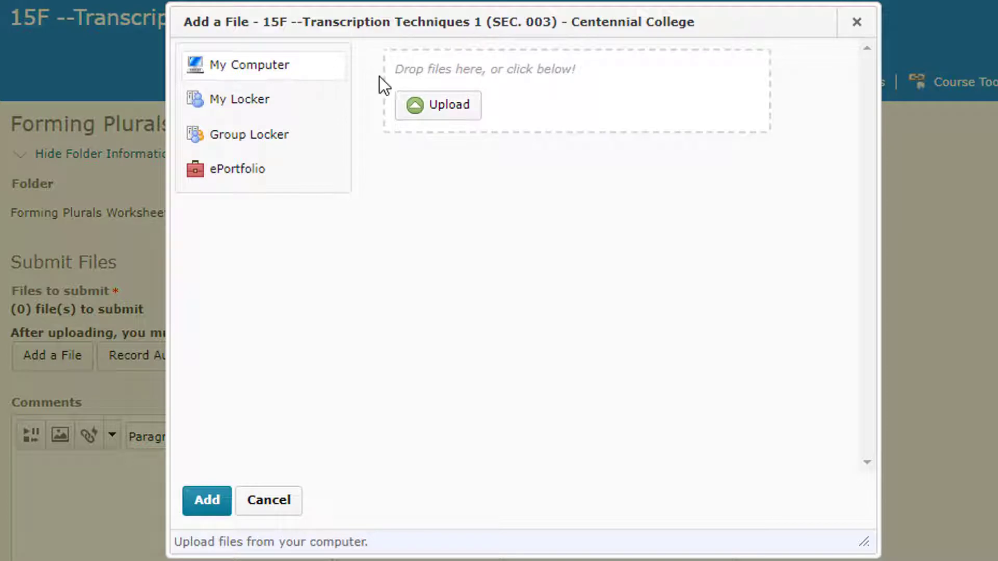
{"action": "left_click", "coordinate": [449, 116]}
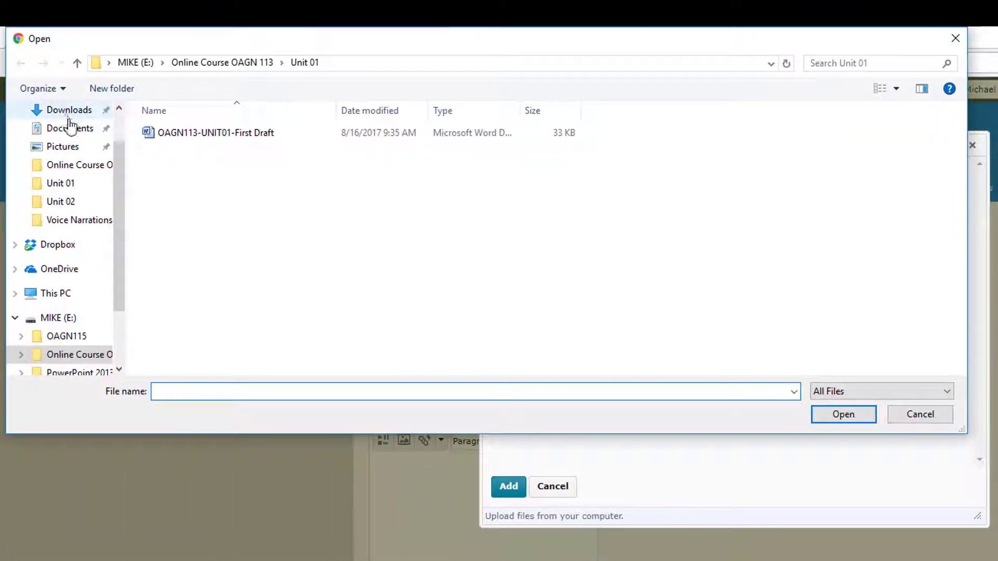
{"action": "scroll", "coordinate": [123, 127], "scroll_direction": "up", "scroll_amount": 1}
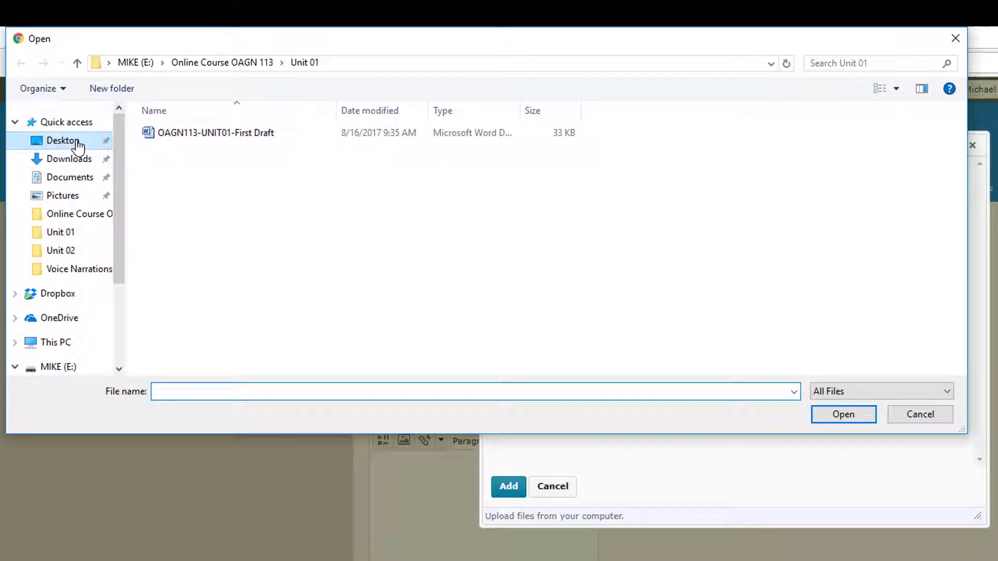
{"action": "left_click", "coordinate": [77, 144]}
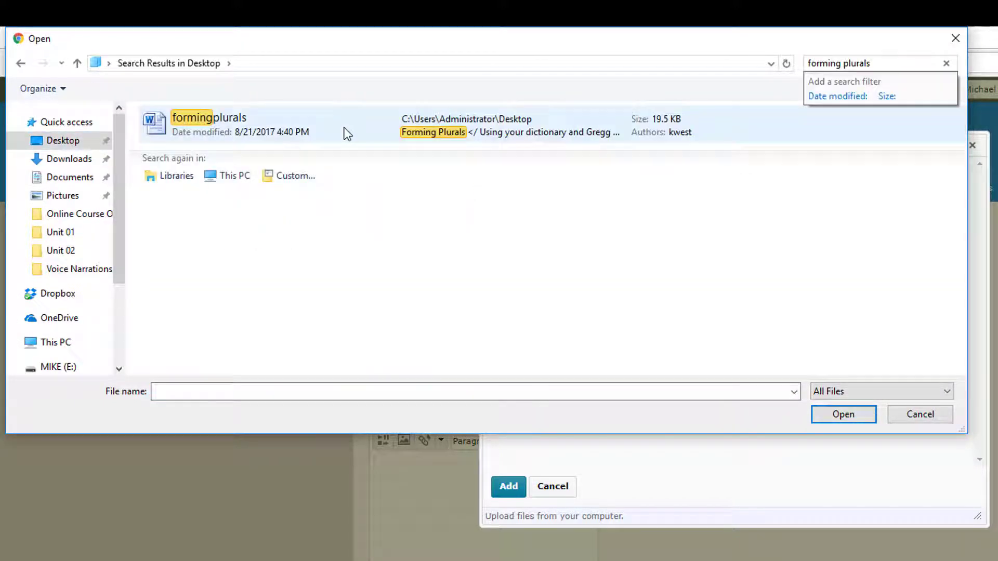
{"action": "double_click", "coordinate": [331, 135]}
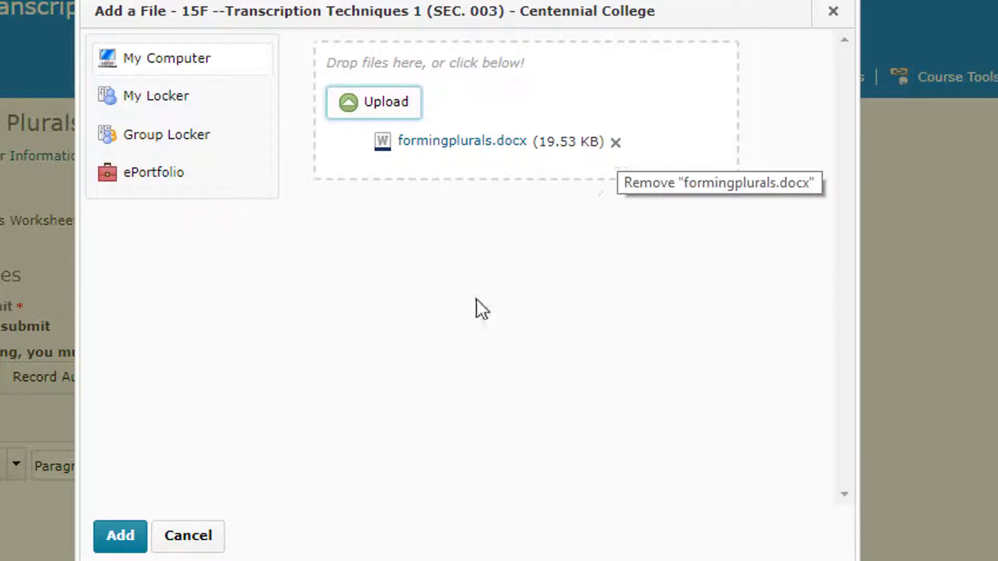
{"action": "left_click", "coordinate": [120, 536]}
Step: Submit the worksheet with the comment "Hi professor, thanks and happy marking!" and check its submission entry in the Dropbox folder list
{"action": "left_click", "coordinate": [230, 361]}
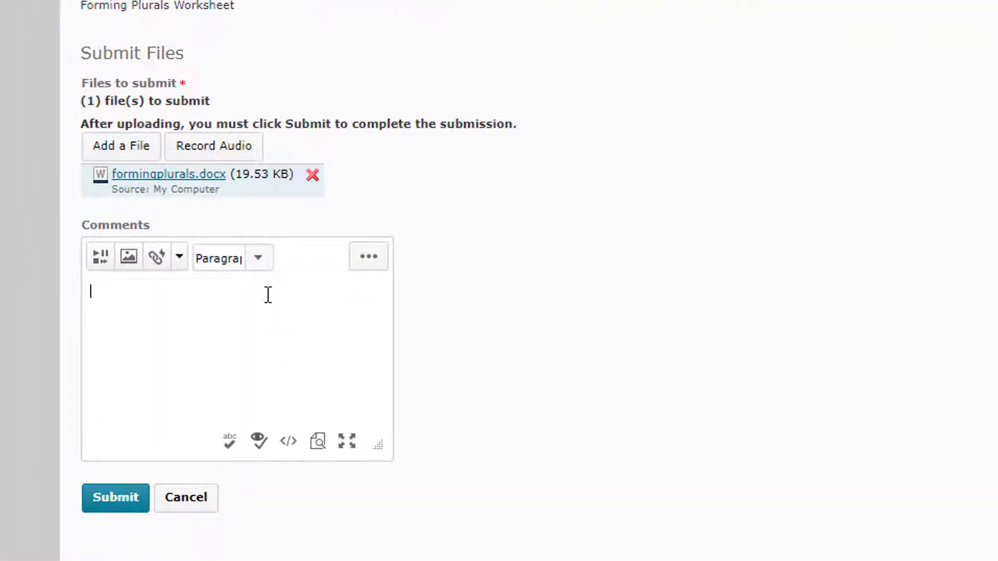
{"action": "type", "text": "Hi professor"}
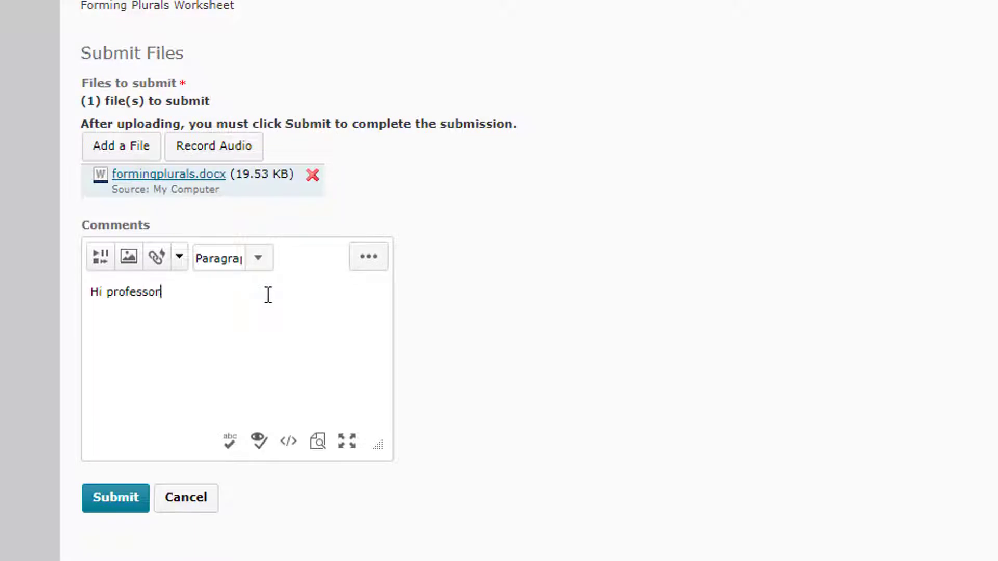
{"action": "type", "text": ", thanks and happy mark"}
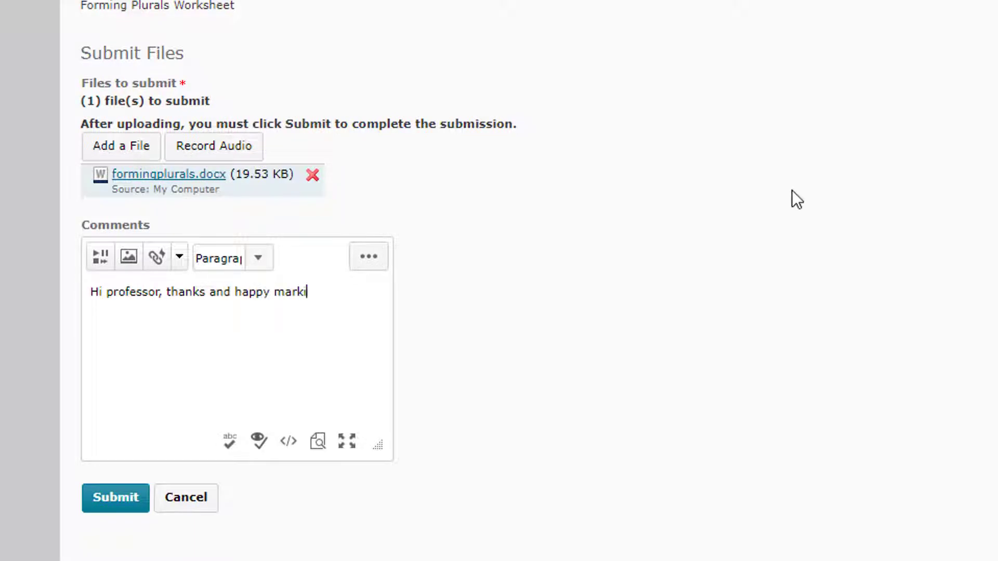
{"action": "type", "text": "ing!"}
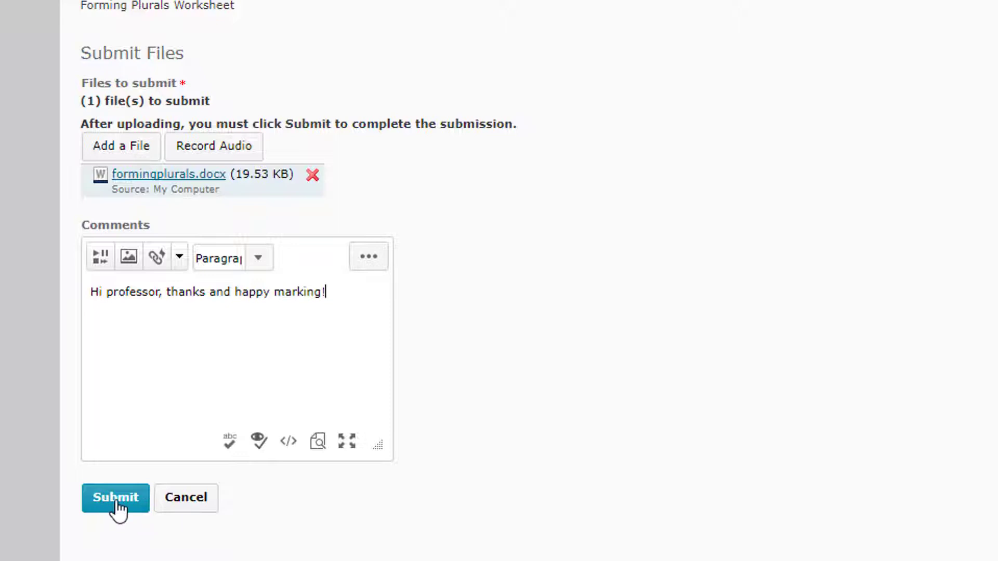
{"action": "left_click", "coordinate": [101, 505]}
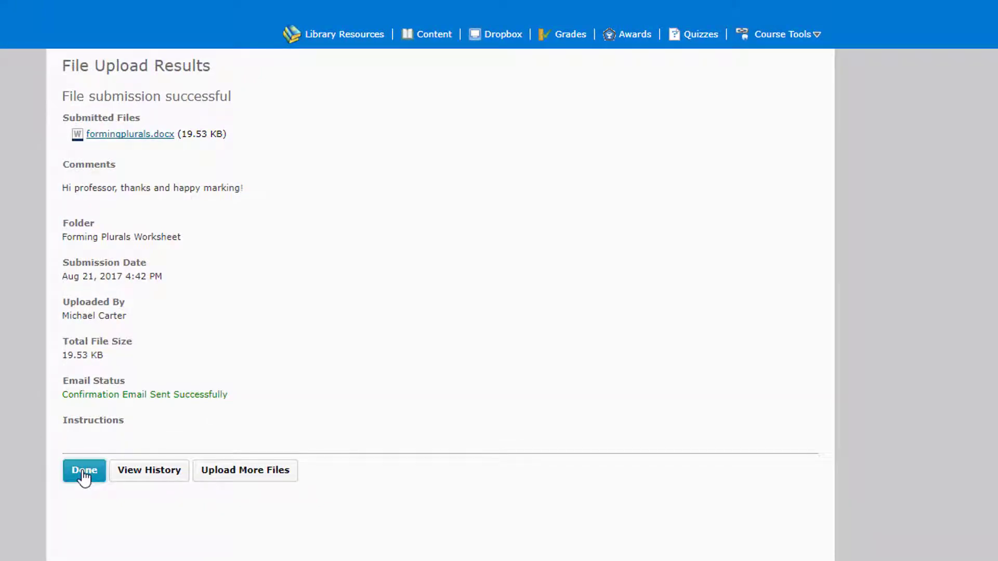
{"action": "left_click", "coordinate": [83, 473]}
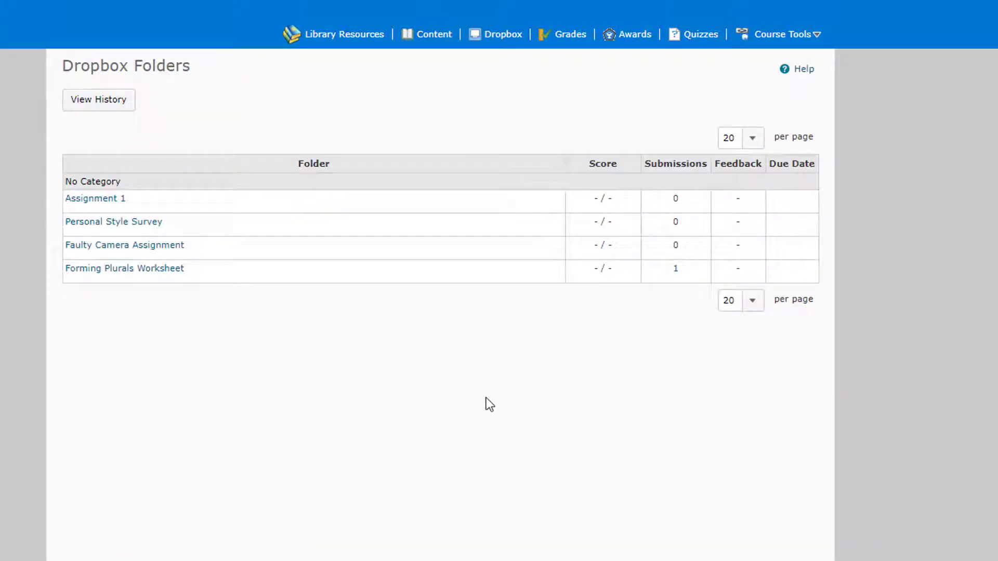
{"action": "left_click", "coordinate": [676, 268]}
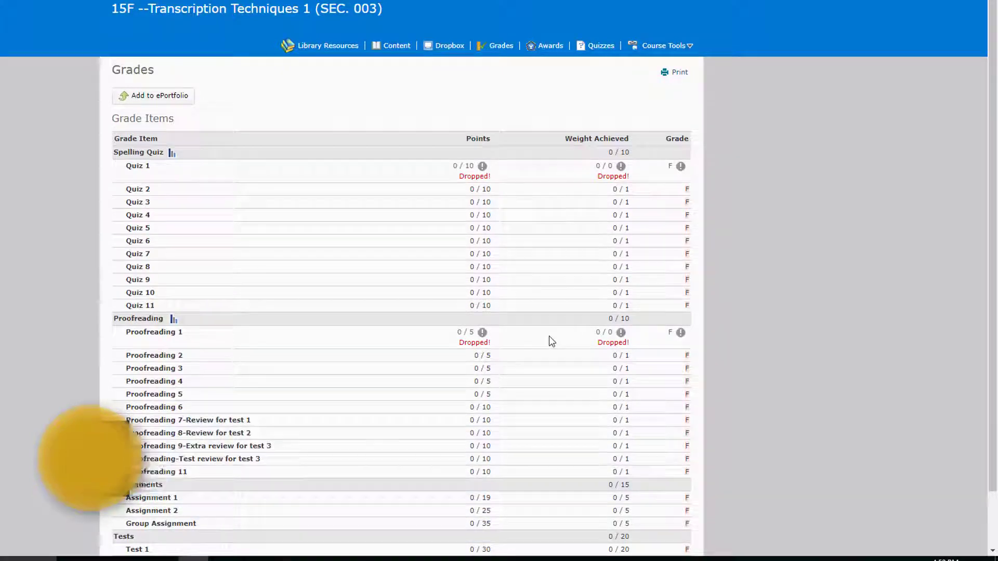
Step: Review the course's grade items down to the Final Grade and view the statistics for Spelling Quiz
{"action": "scroll", "coordinate": [552, 341], "scroll_direction": "down", "scroll_amount": 2}
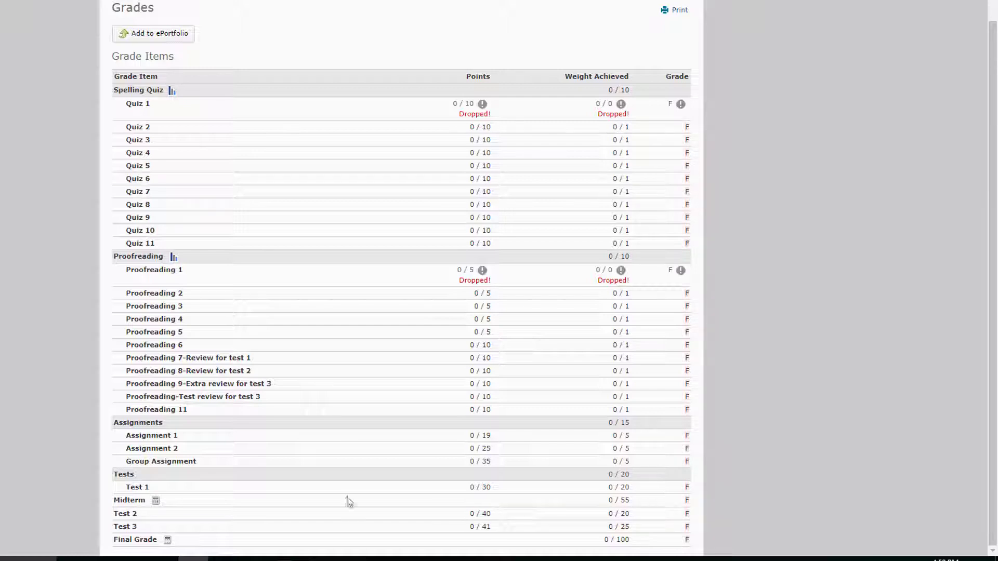
{"action": "scroll", "coordinate": [505, 306], "scroll_direction": "up", "scroll_amount": 1}
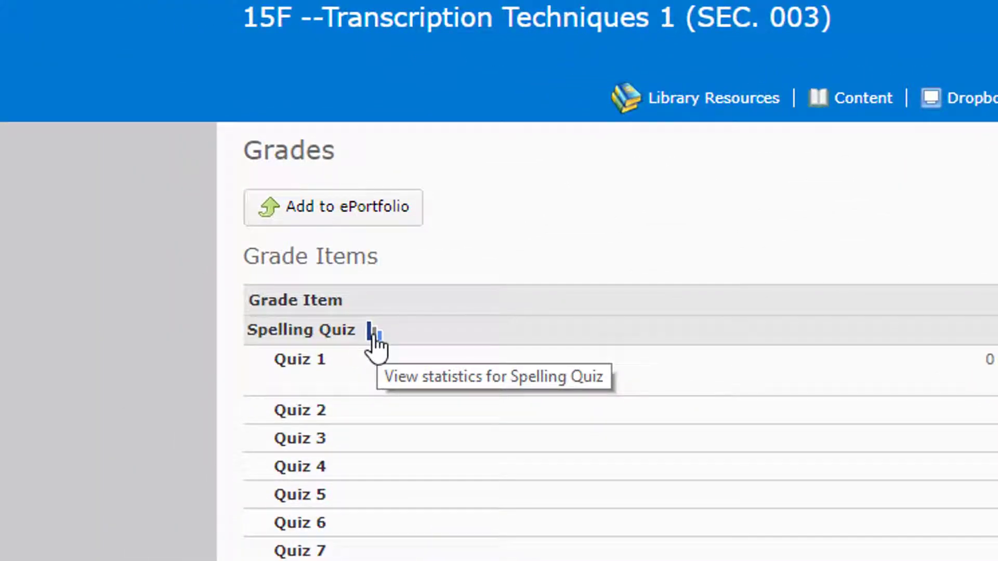
{"action": "left_click", "coordinate": [373, 335]}
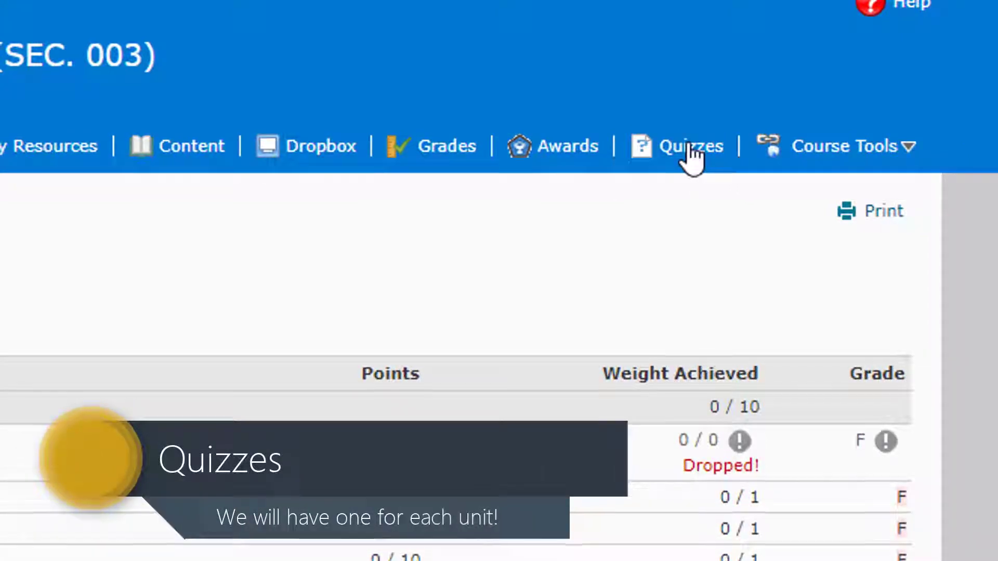
Step: Open Quiz 1 from the course's quiz list and start the attempt
{"action": "left_click", "coordinate": [691, 151]}
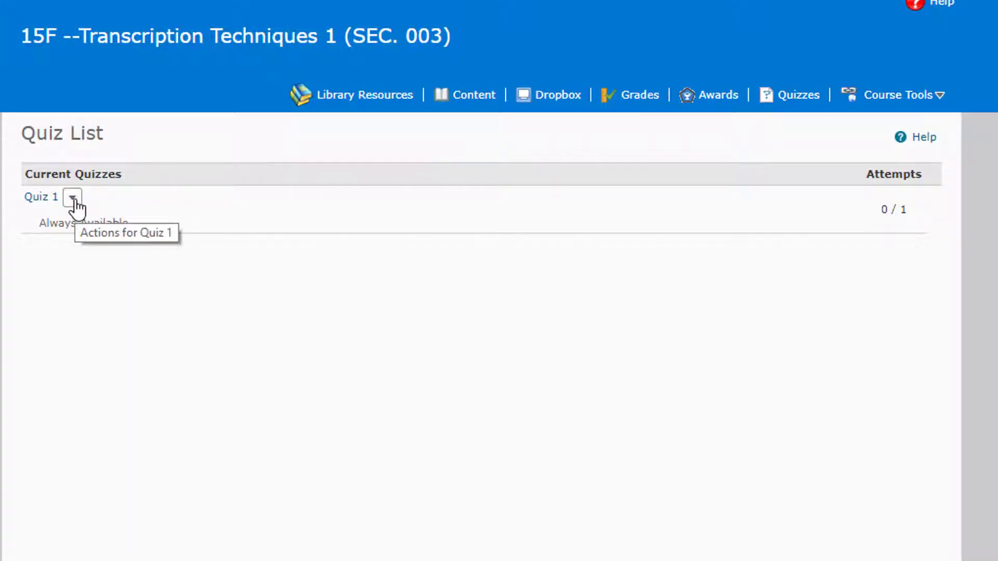
{"action": "left_click", "coordinate": [43, 199]}
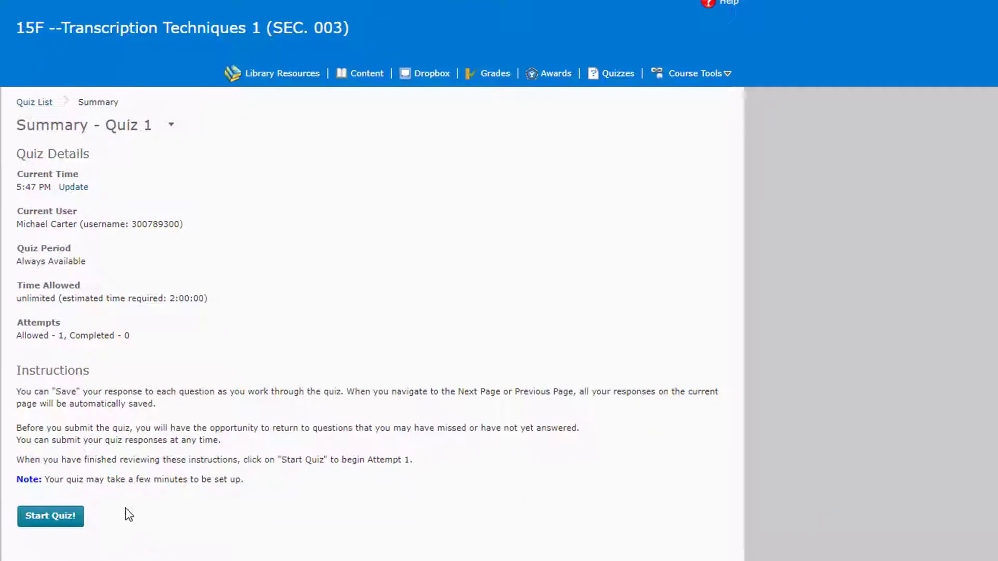
{"action": "left_click", "coordinate": [58, 516]}
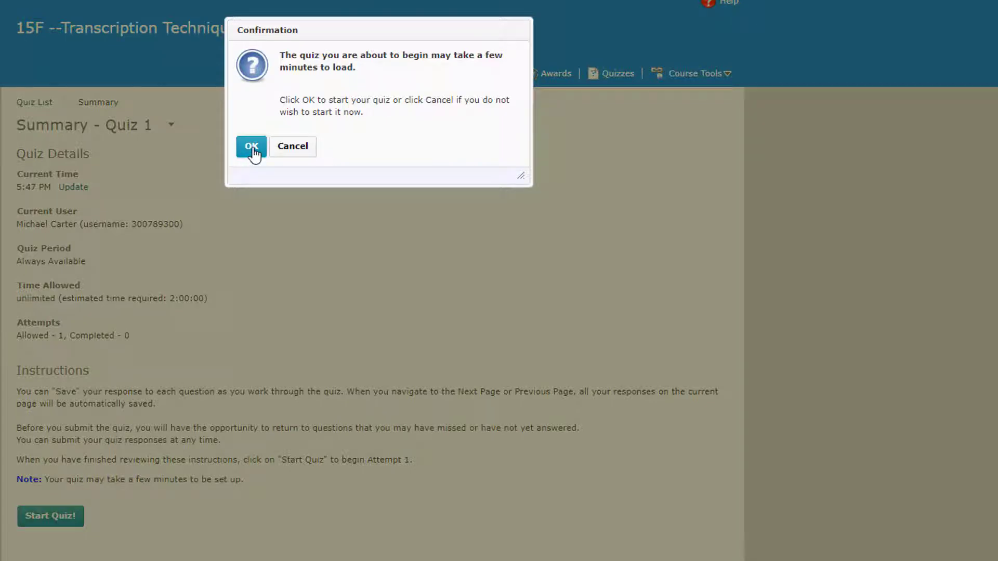
{"action": "left_click", "coordinate": [252, 147]}
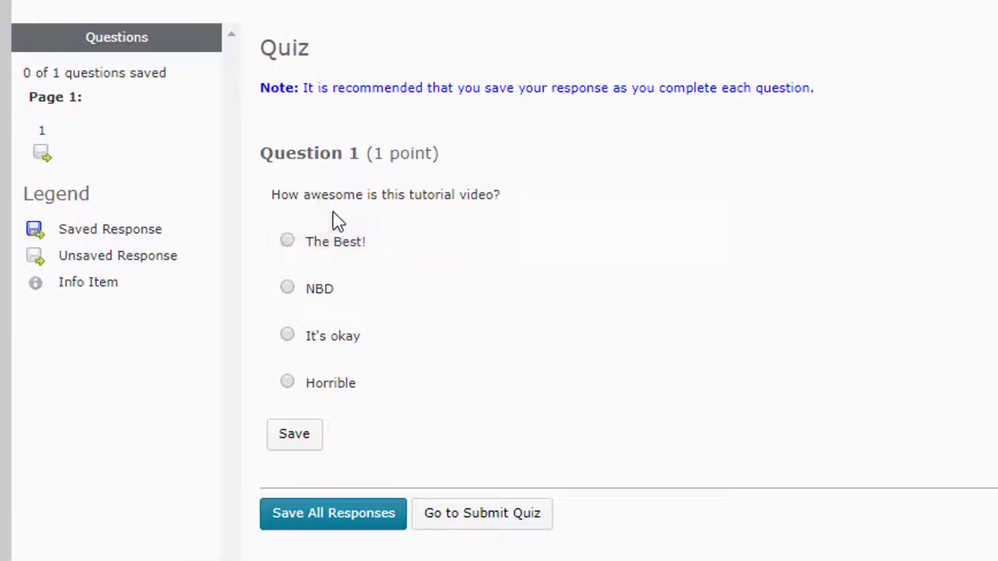
Step: Answer Question 1 with "The Best!", save the response, and submit the quiz
{"action": "left_click", "coordinate": [285, 245]}
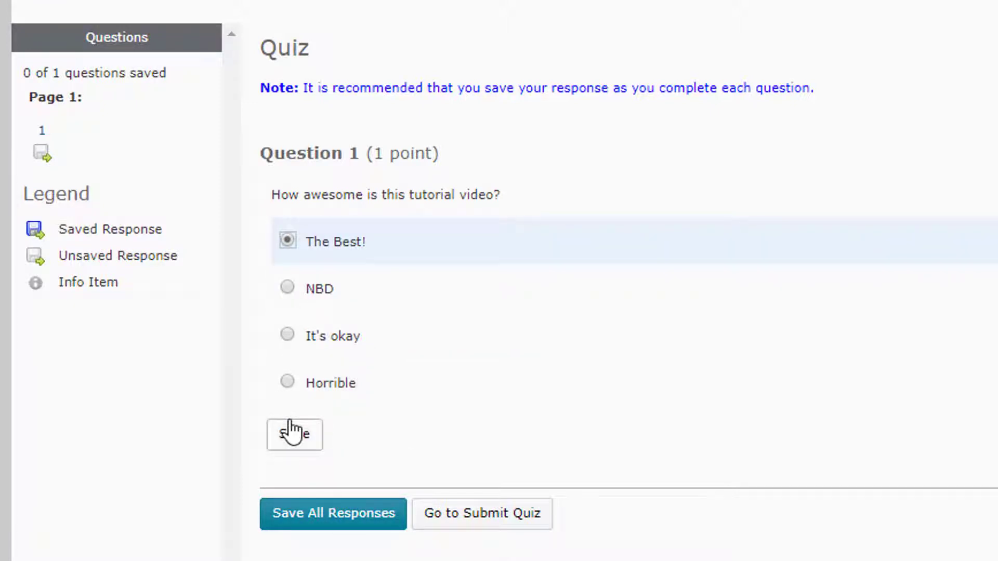
{"action": "left_click", "coordinate": [291, 432]}
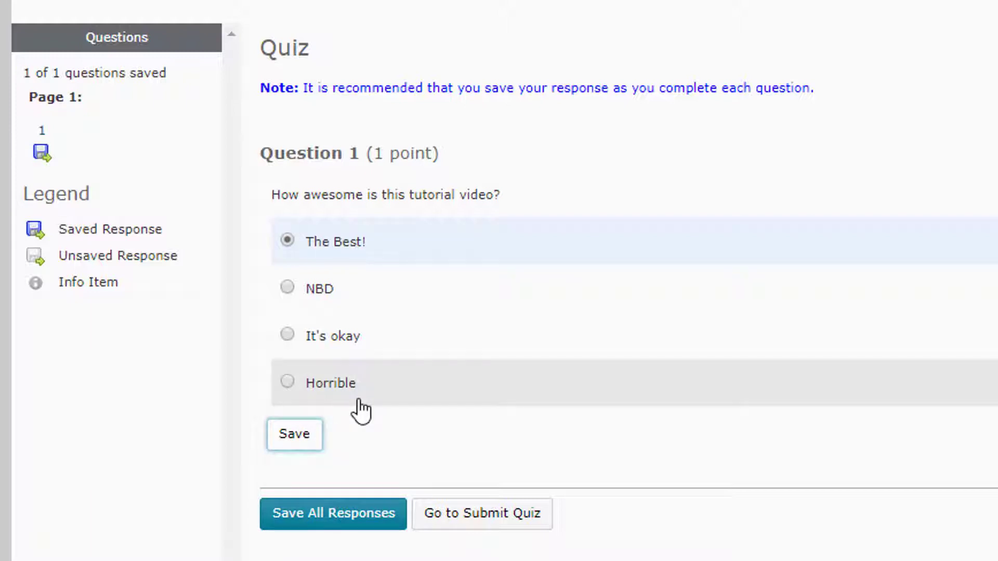
{"action": "left_click", "coordinate": [465, 525]}
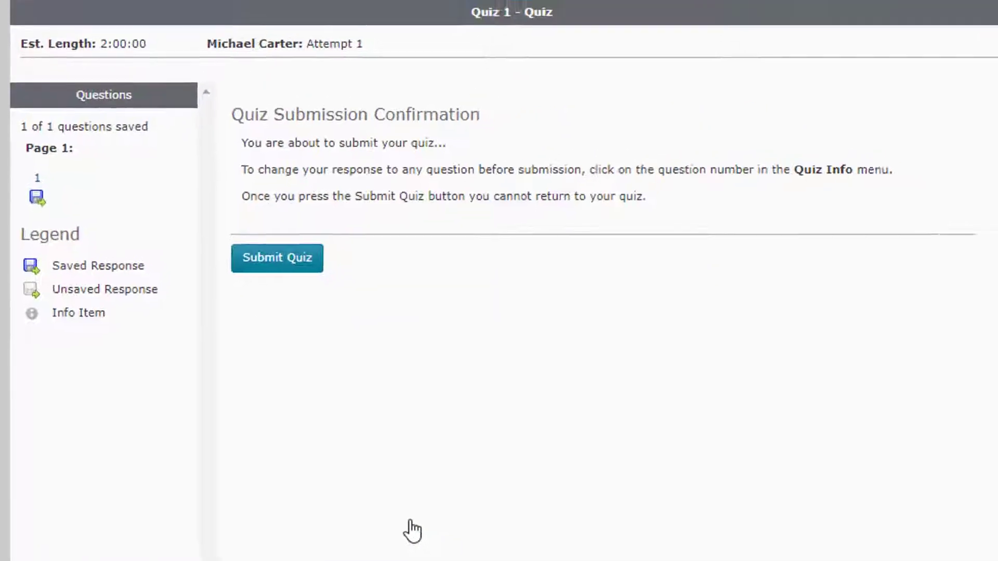
{"action": "left_click", "coordinate": [296, 266]}
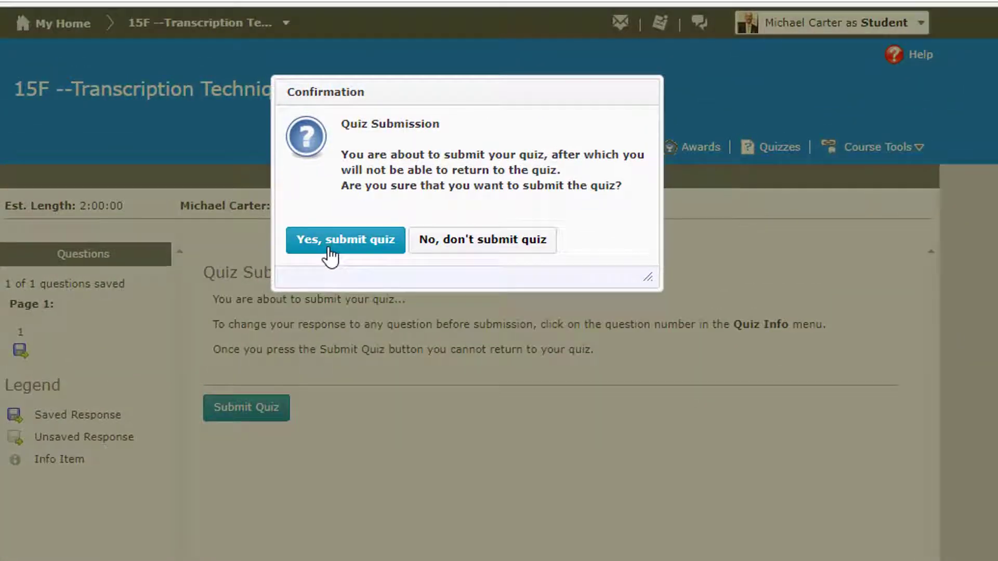
{"action": "left_click", "coordinate": [339, 147]}
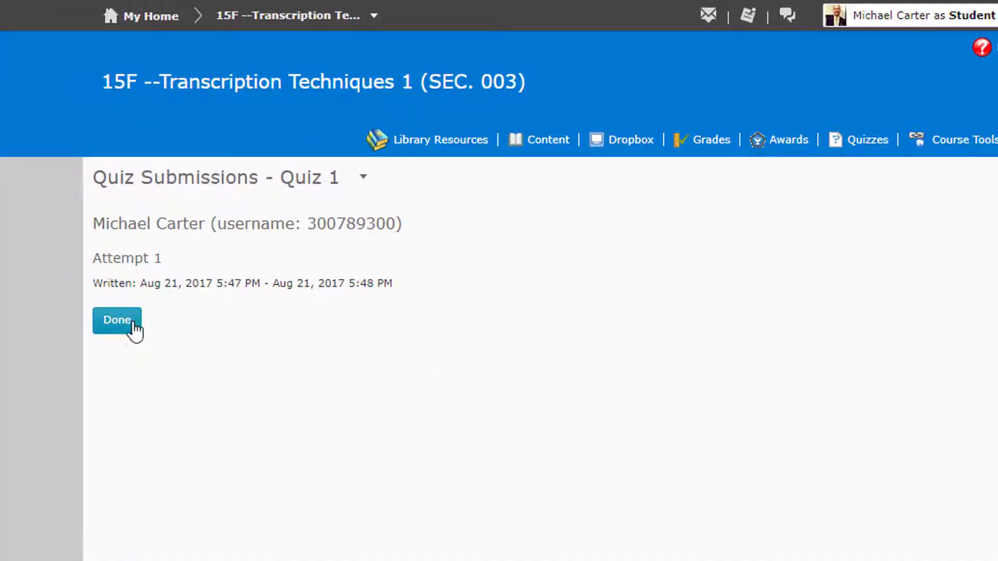
Step: Close the Quiz 1 submission summary, check the course's grade items, and return to the quizzes
{"action": "left_click", "coordinate": [117, 321]}
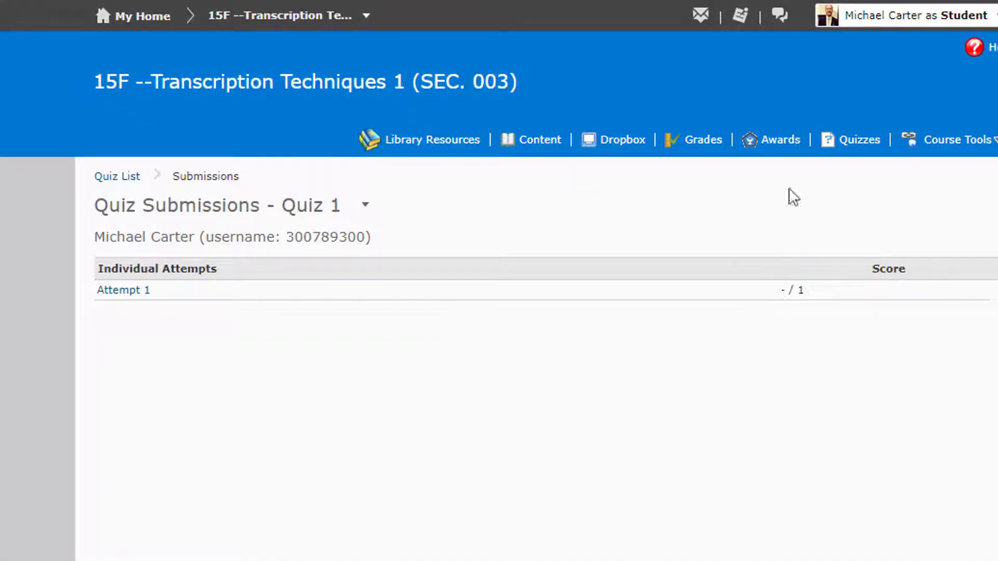
{"action": "left_click", "coordinate": [707, 147]}
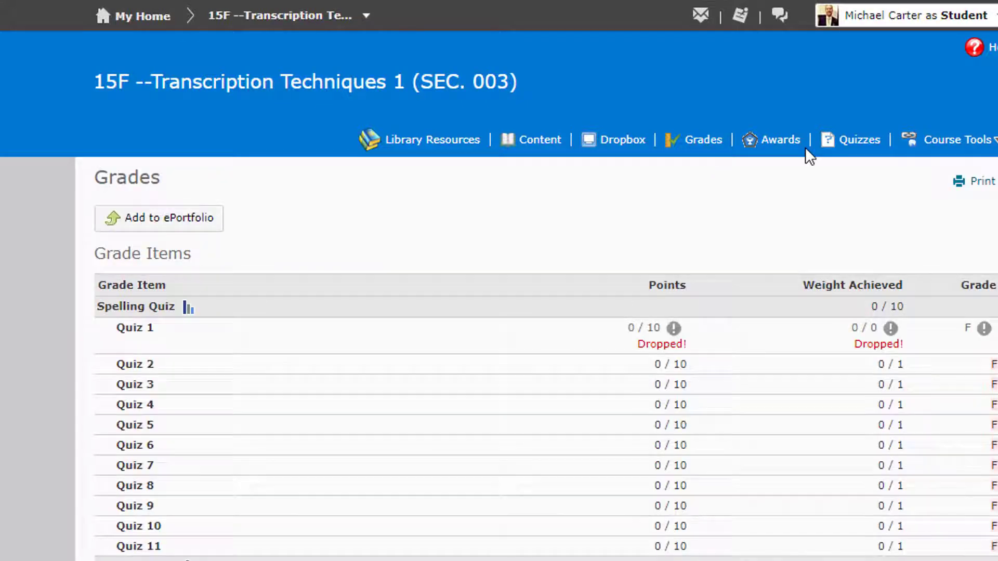
{"action": "left_click", "coordinate": [867, 152]}
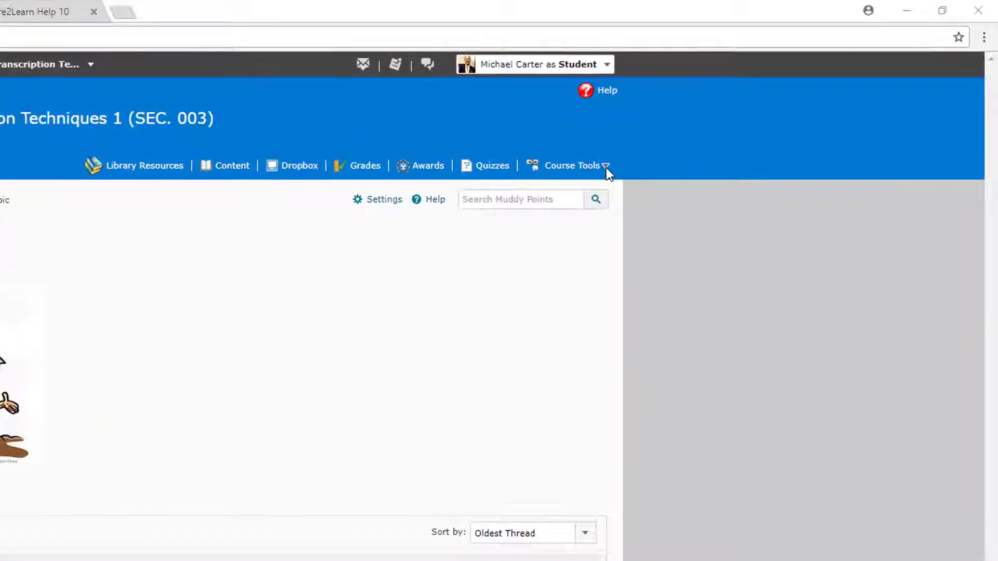
Step: Open the course's discussions list and go into the Muddy Points topic
{"action": "left_click", "coordinate": [594, 171]}
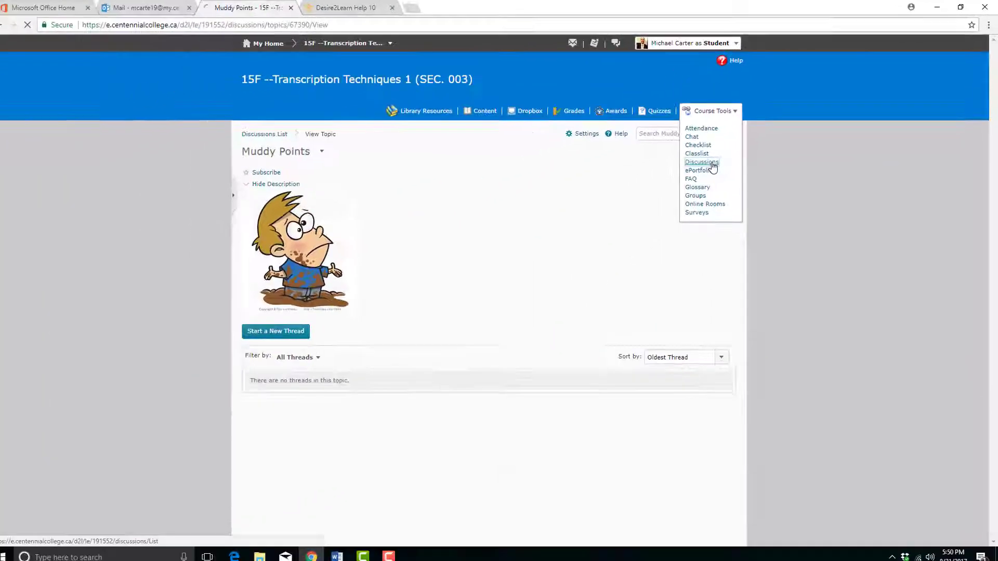
{"action": "left_click", "coordinate": [603, 227]}
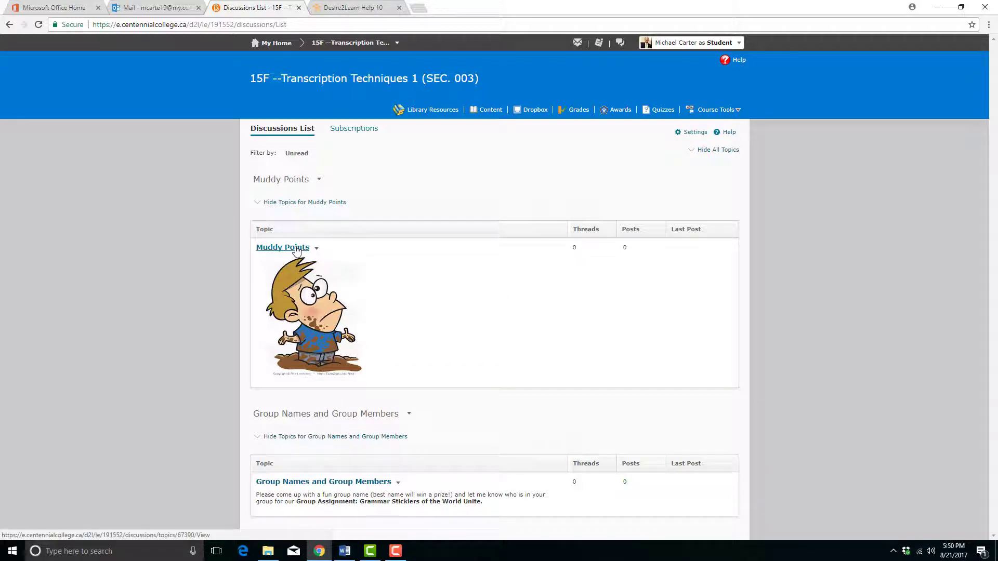
{"action": "left_click", "coordinate": [296, 248]}
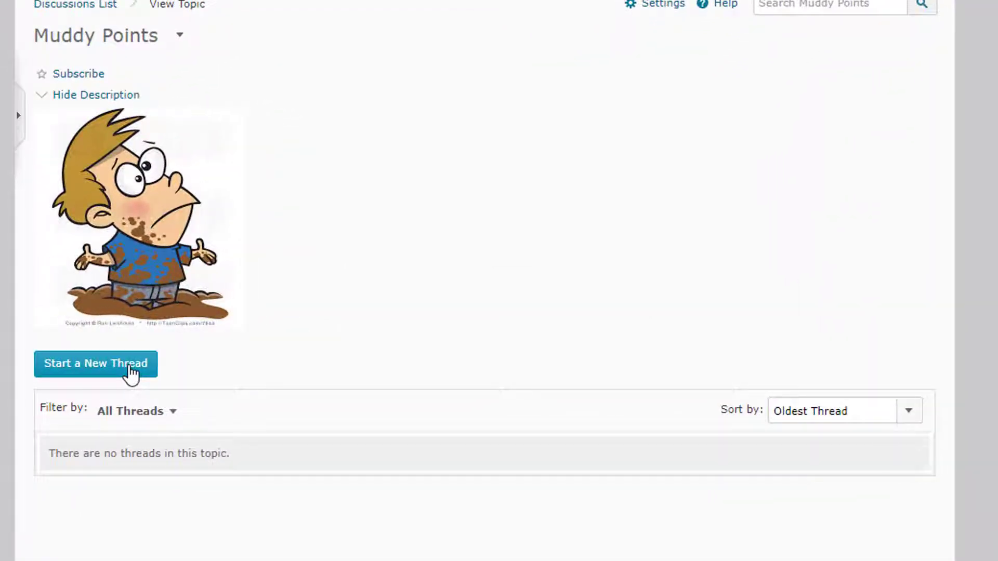
{"action": "left_click", "coordinate": [932, 57]}
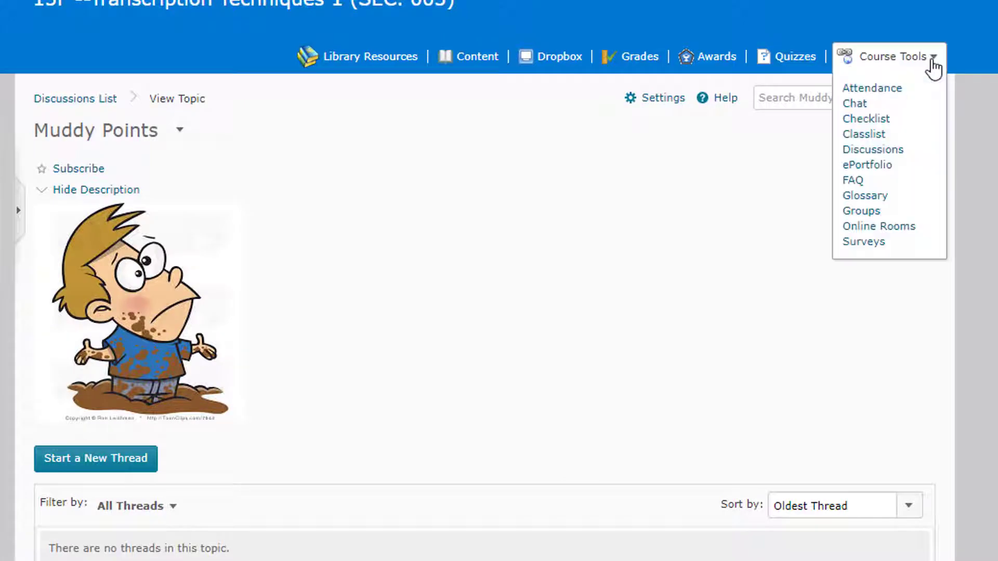
{"action": "left_click", "coordinate": [869, 151]}
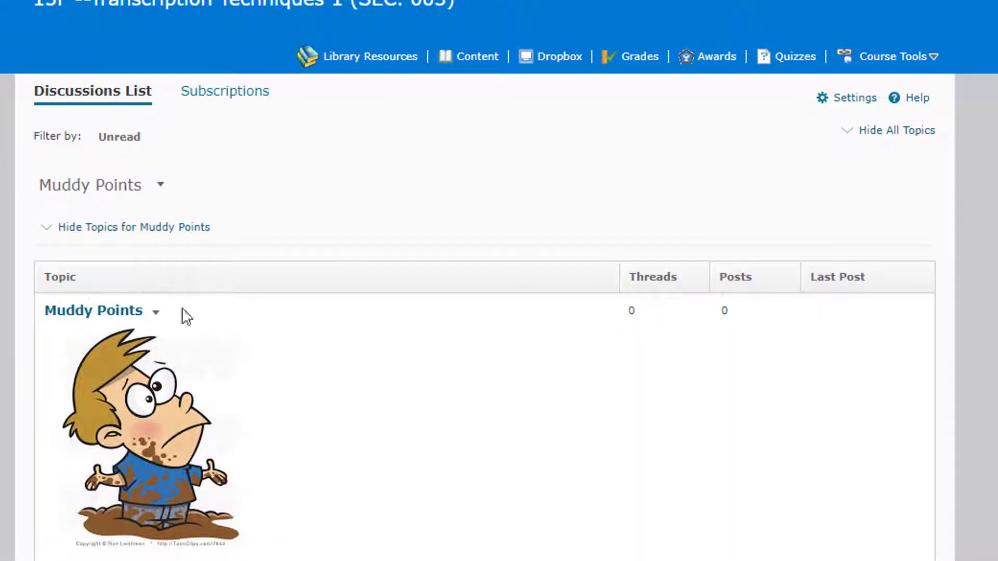
{"action": "left_click", "coordinate": [126, 311]}
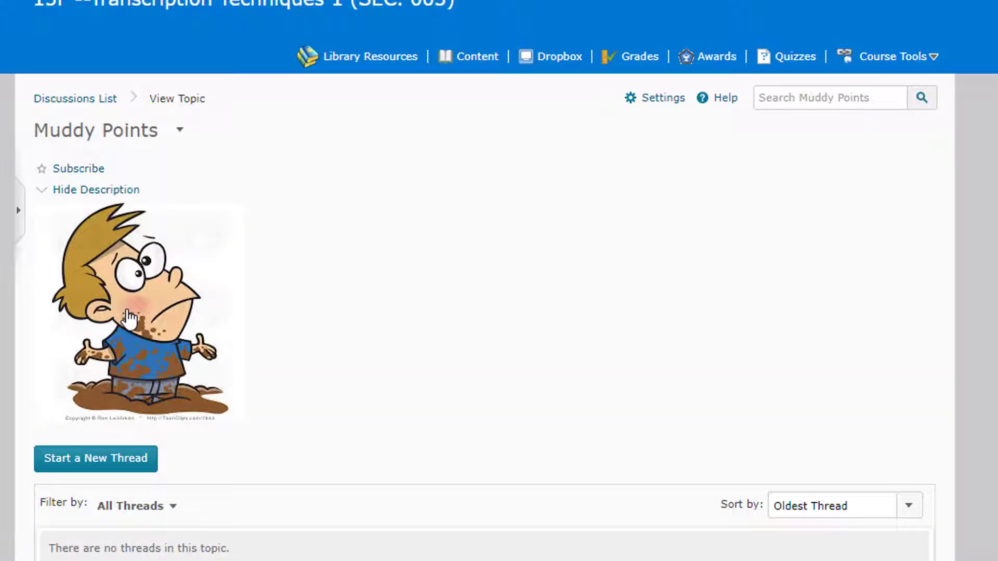
Step: Post a new thread in Muddy Points with the subject "Using ecentennial" and the message "How do you access quizzes again?"
{"action": "left_click", "coordinate": [120, 462]}
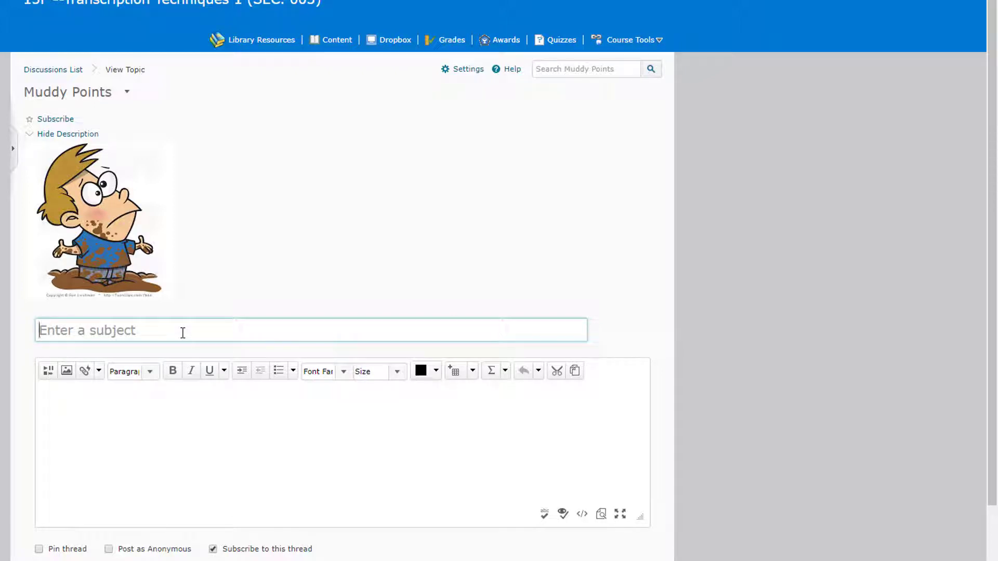
{"action": "type", "text": "Using ecentennial"}
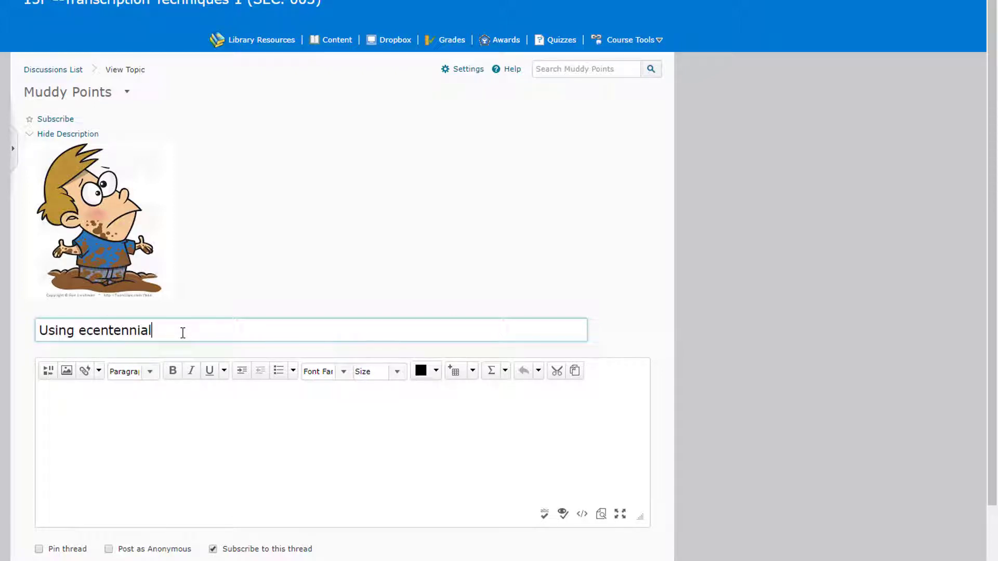
{"action": "left_click", "coordinate": [150, 400]}
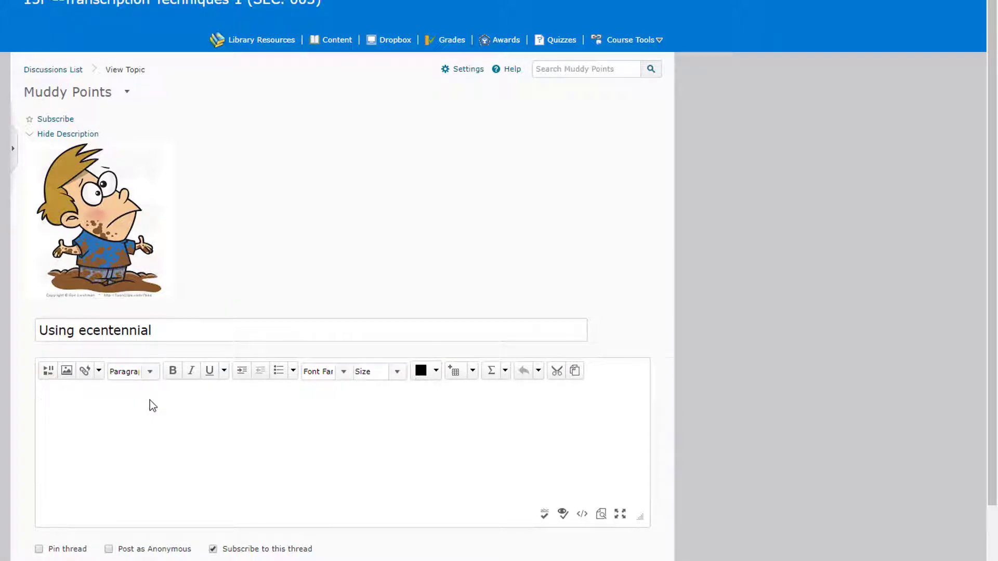
{"action": "type", "text": "How do you access quizzes again?"}
{"action": "scroll", "coordinate": [150, 400], "scroll_direction": "down", "scroll_amount": 2}
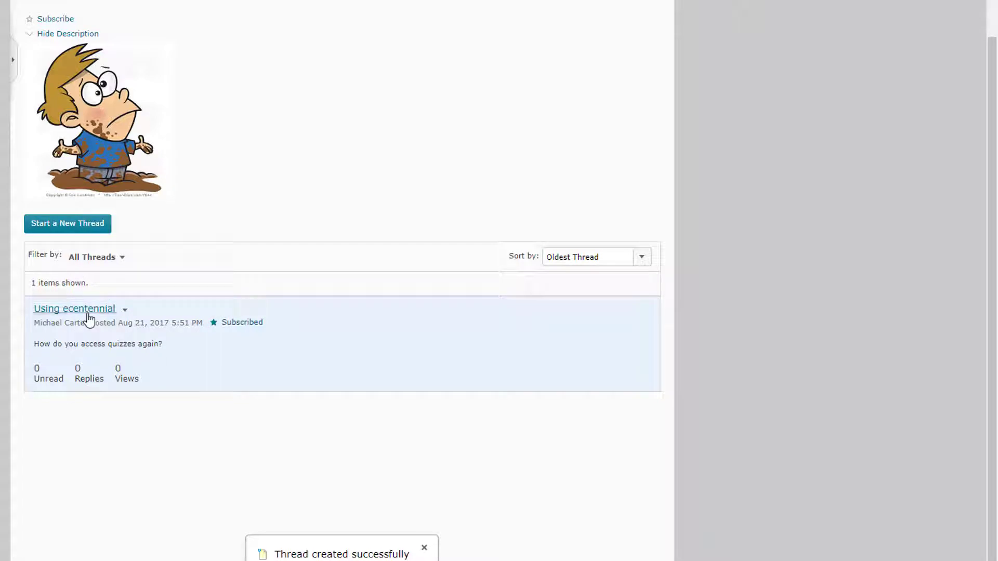
Step: Subscribe to the Muddy Points topic with notifications included in the summary of activity
{"action": "scroll", "coordinate": [129, 333], "scroll_direction": "up", "scroll_amount": 2}
{"action": "left_click", "coordinate": [127, 92]}
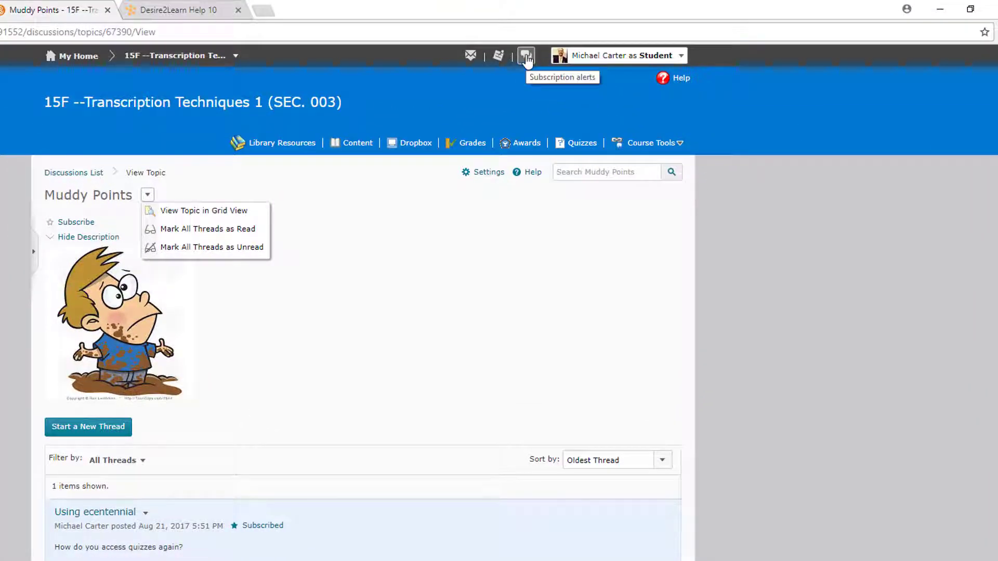
{"action": "left_click", "coordinate": [301, 237]}
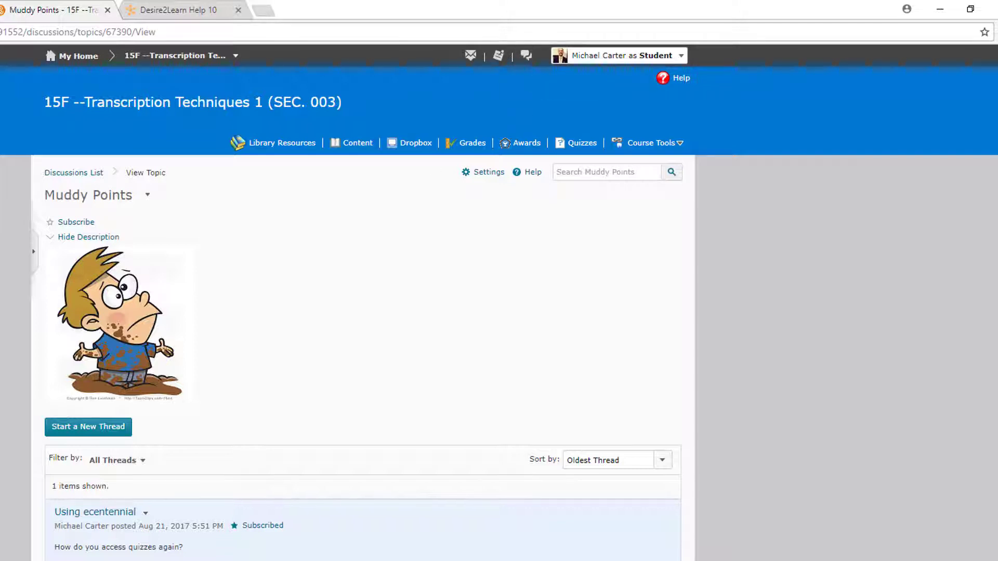
{"action": "left_click", "coordinate": [51, 223]}
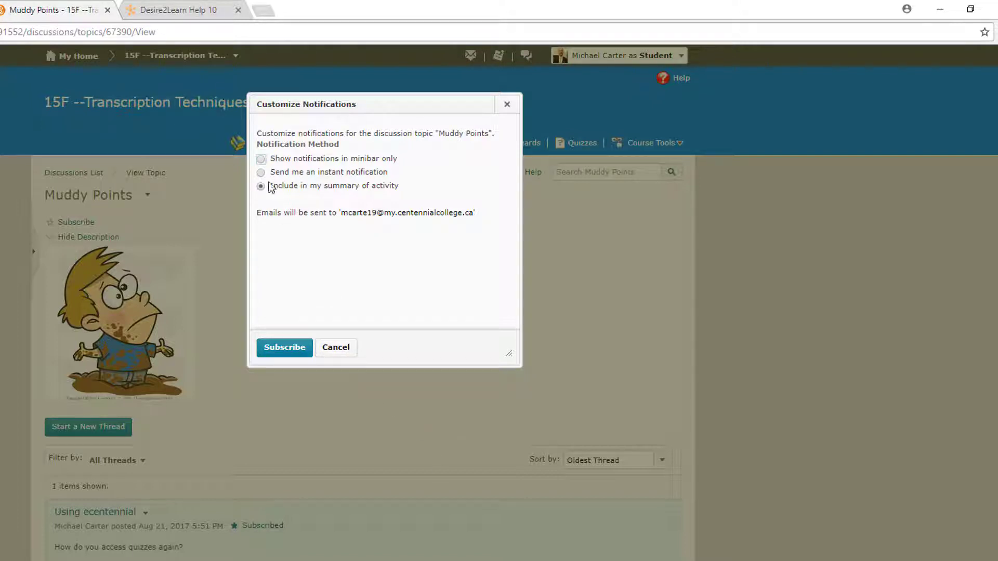
{"action": "left_click", "coordinate": [284, 347]}
Step: Look over the available course tools, return to the eCentennial homepage, and show its personal tools list
{"action": "left_click", "coordinate": [680, 143]}
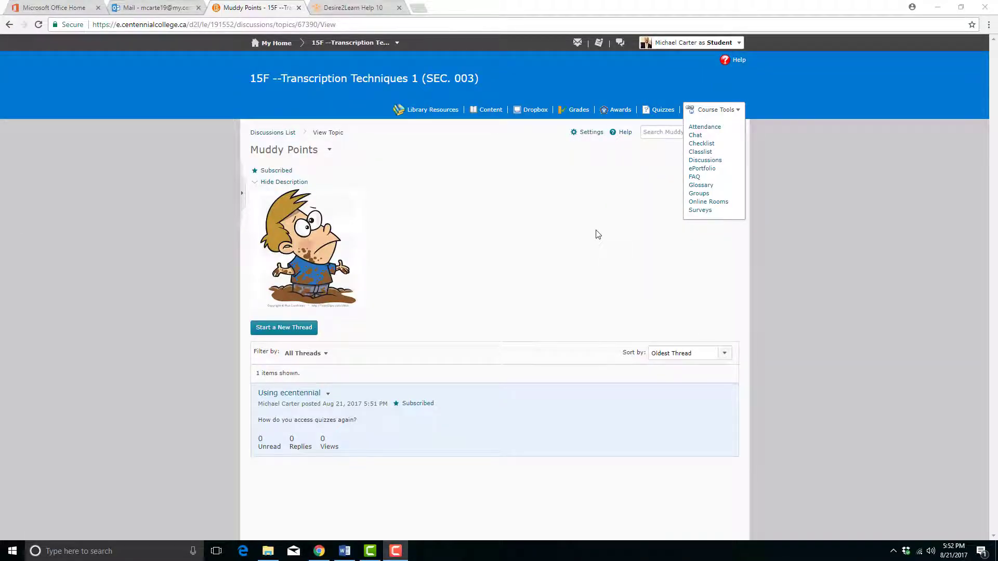
{"action": "left_click", "coordinate": [282, 46]}
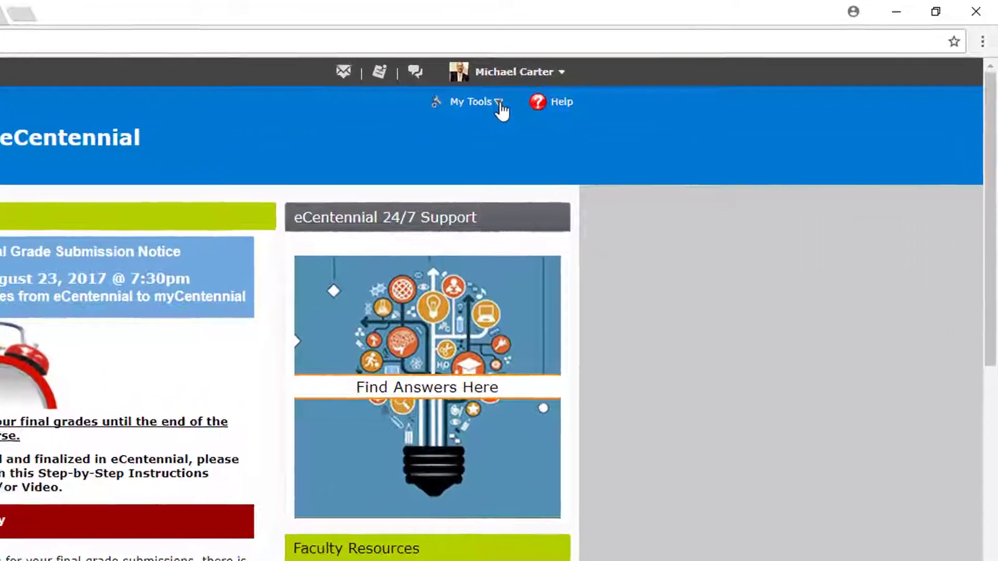
{"action": "left_click", "coordinate": [656, 71]}
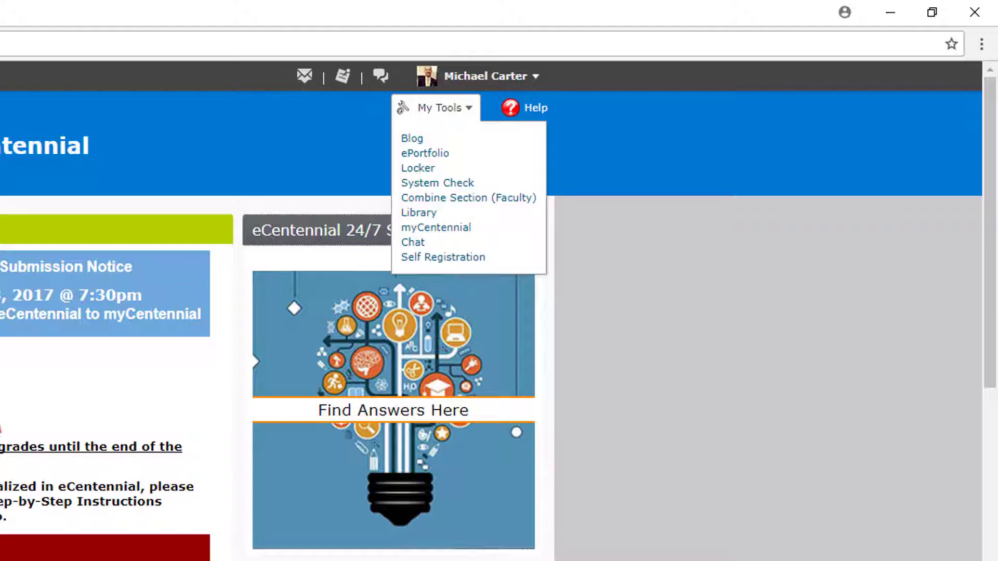
Step: Open the myCentennial portal from the personal tools and sign in with the prefilled student credentials
{"action": "left_click", "coordinate": [416, 228]}
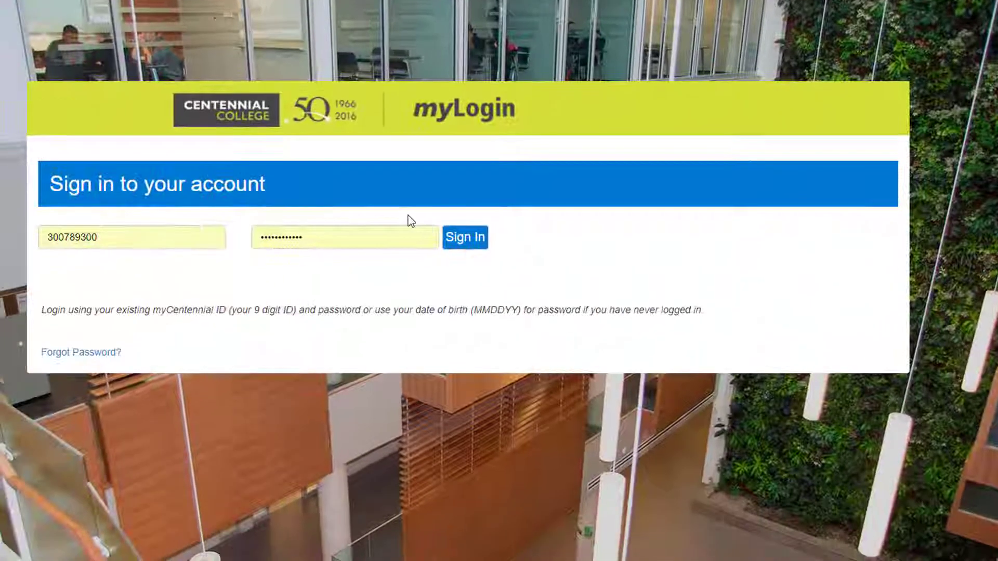
{"action": "left_click", "coordinate": [459, 239]}
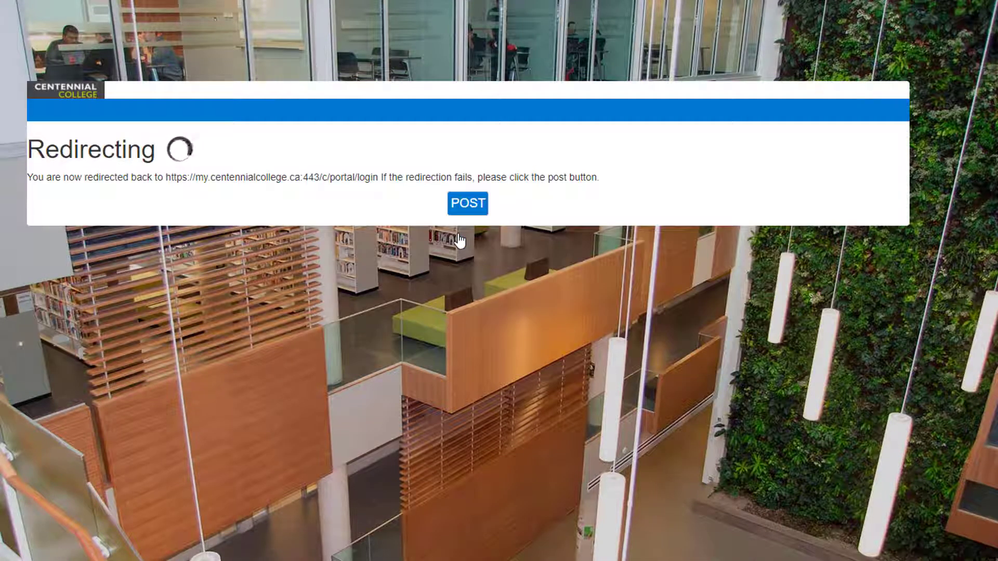
{"action": "left_click", "coordinate": [468, 208]}
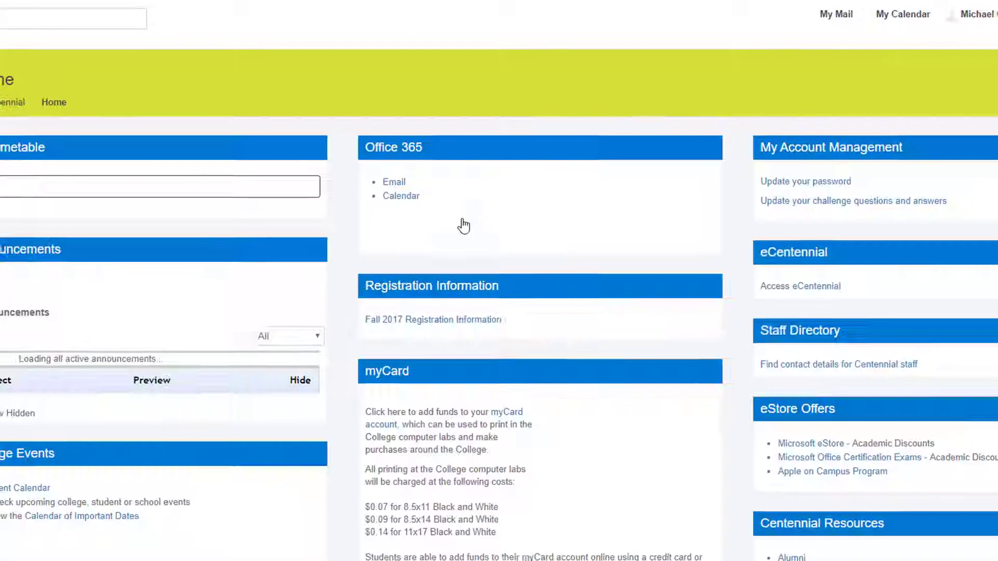